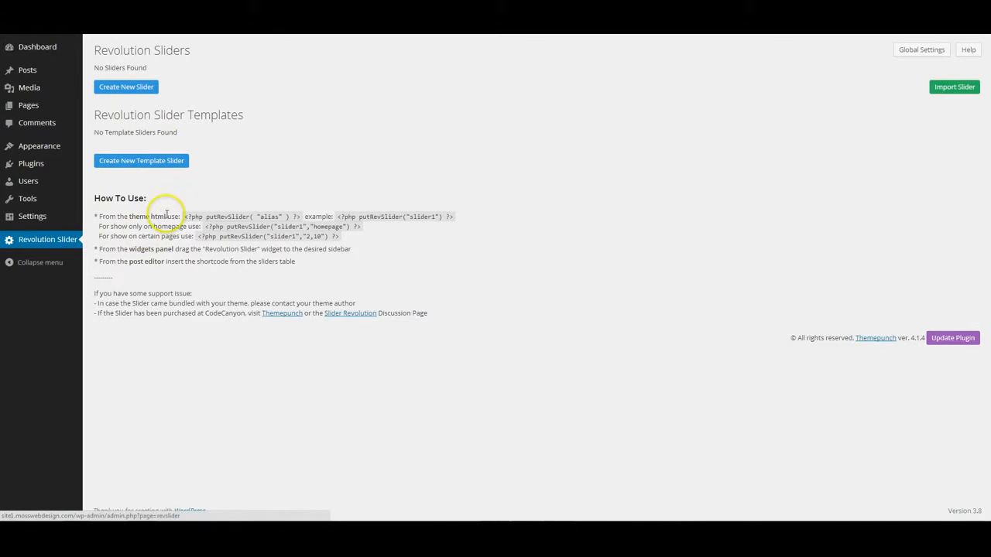
- Start a new slider and enter slider1 as both its title and its alias
click(117, 87)
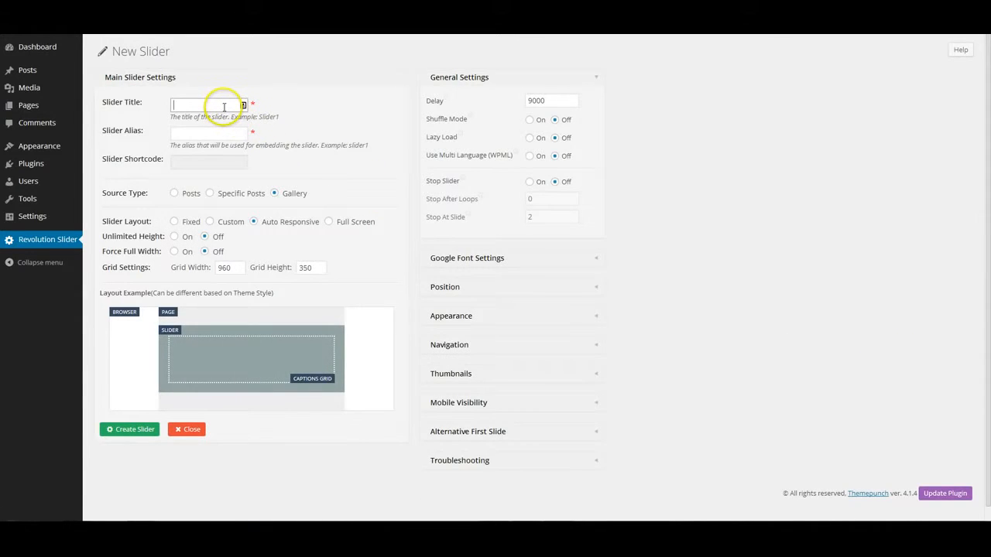
text(slider1)
key(Tab)
text(slider1)
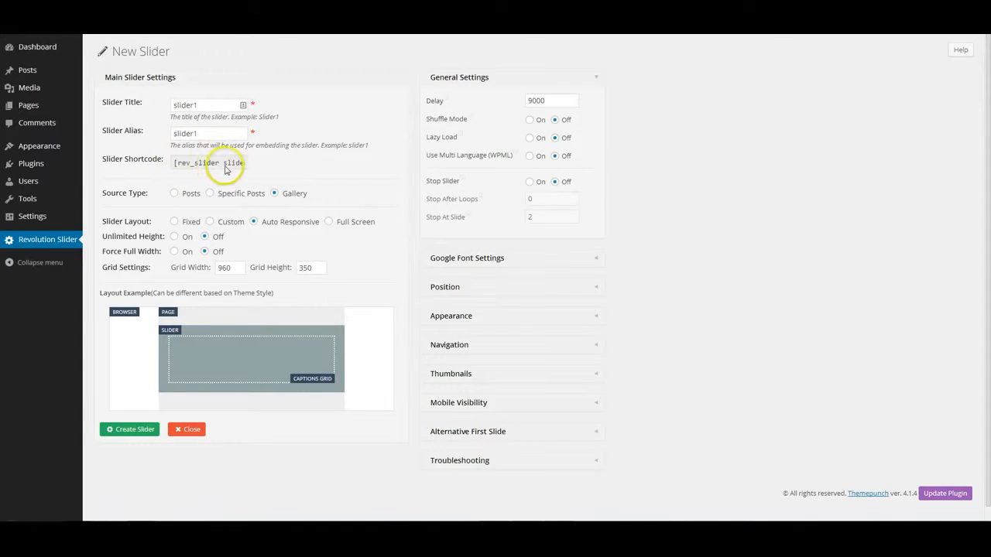
click(197, 134)
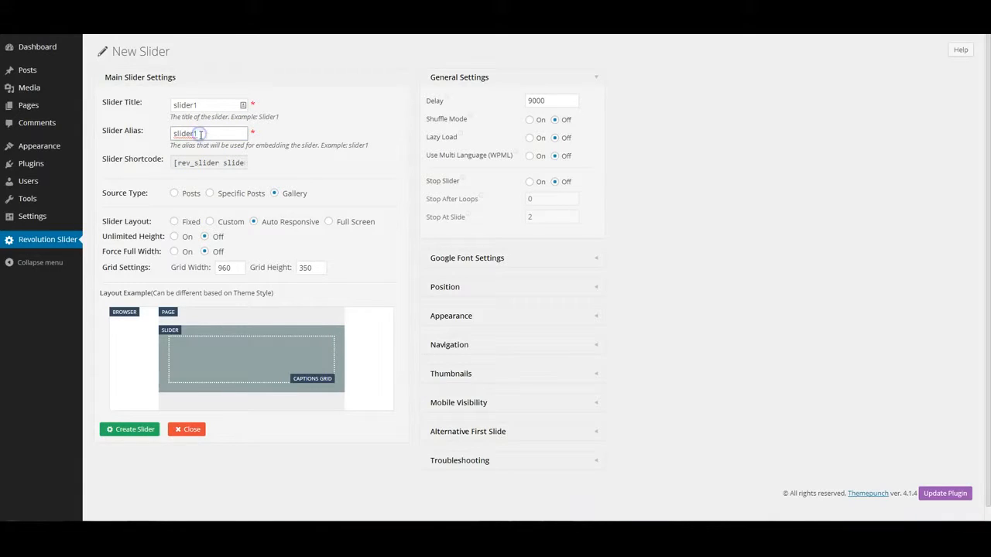
click(241, 165)
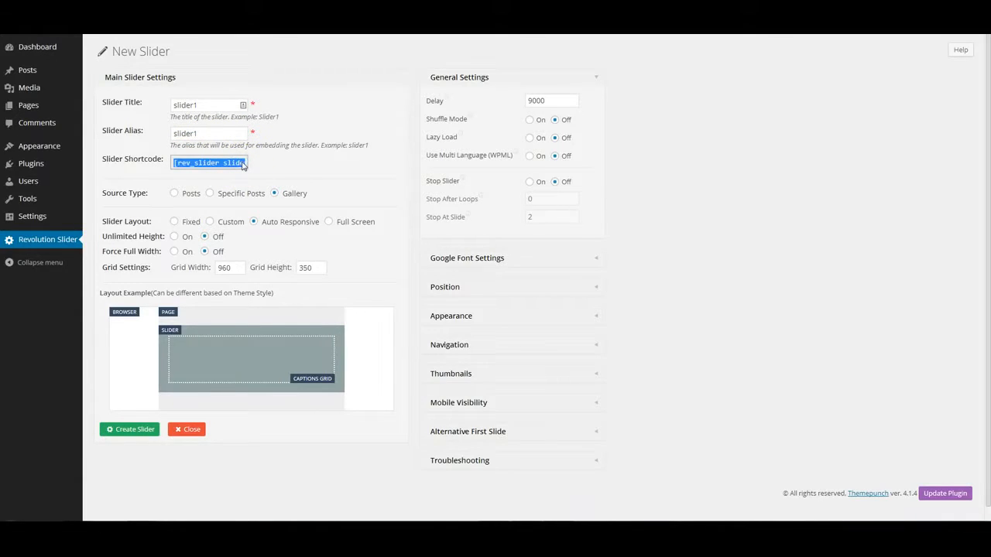
click(299, 87)
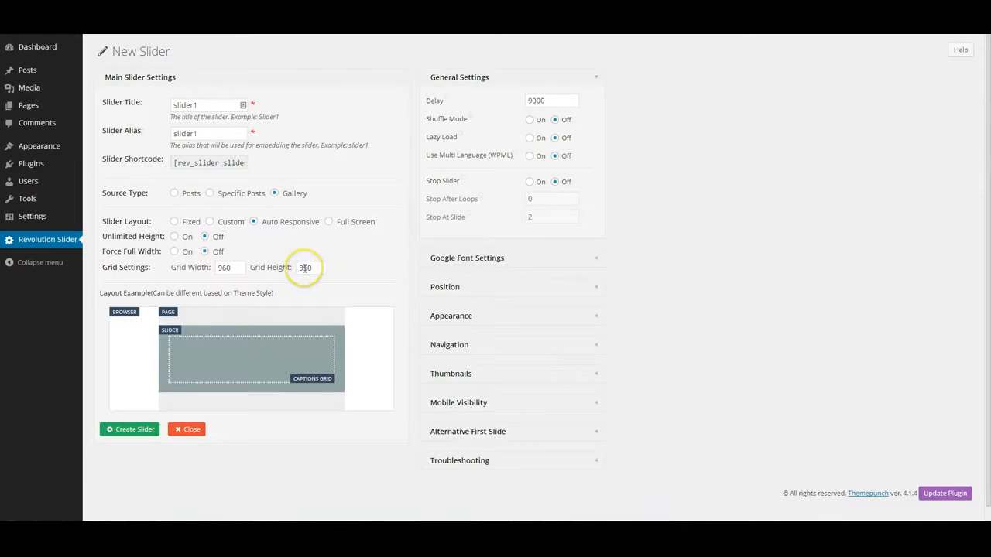
double_click(305, 268)
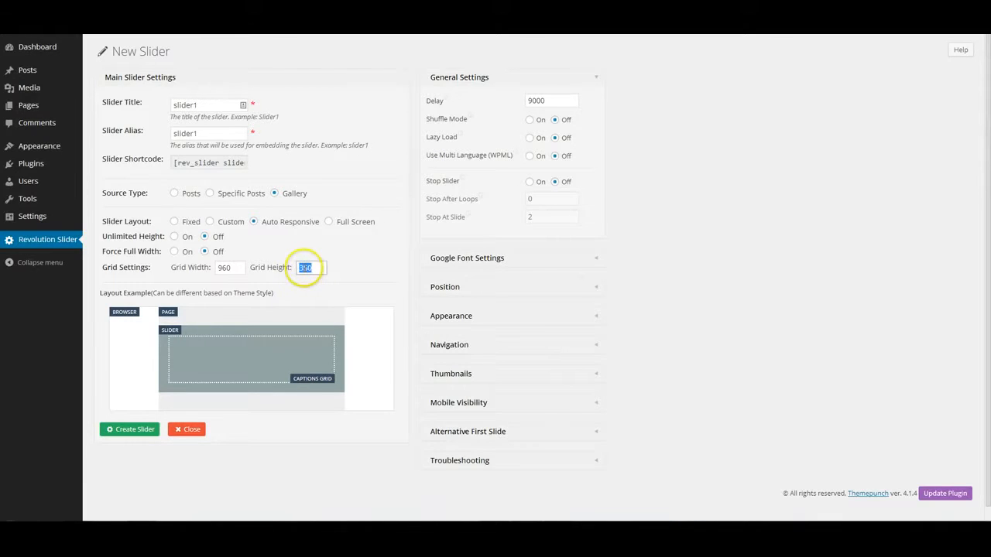
click(347, 268)
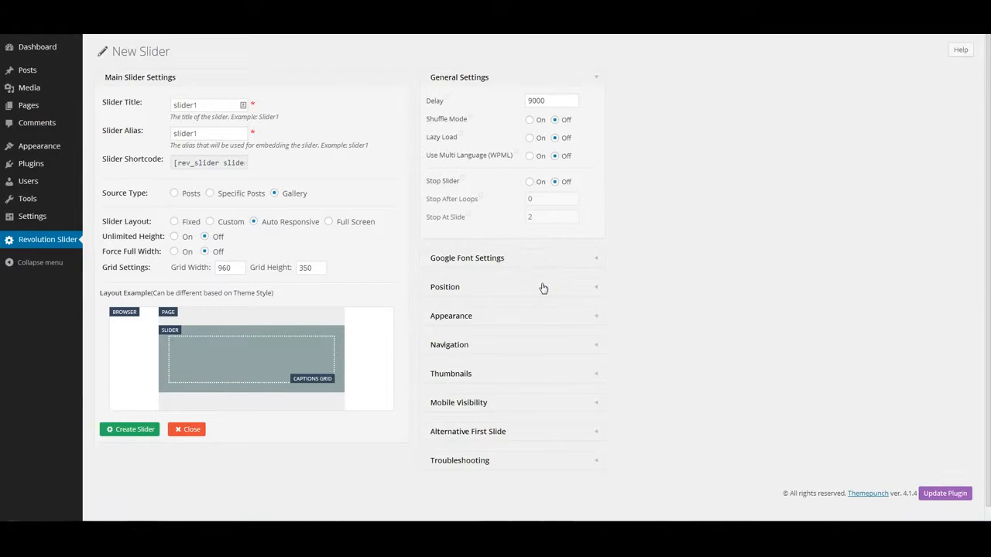
- Choose shadow type 2 in the new slider's appearance settings
click(546, 316)
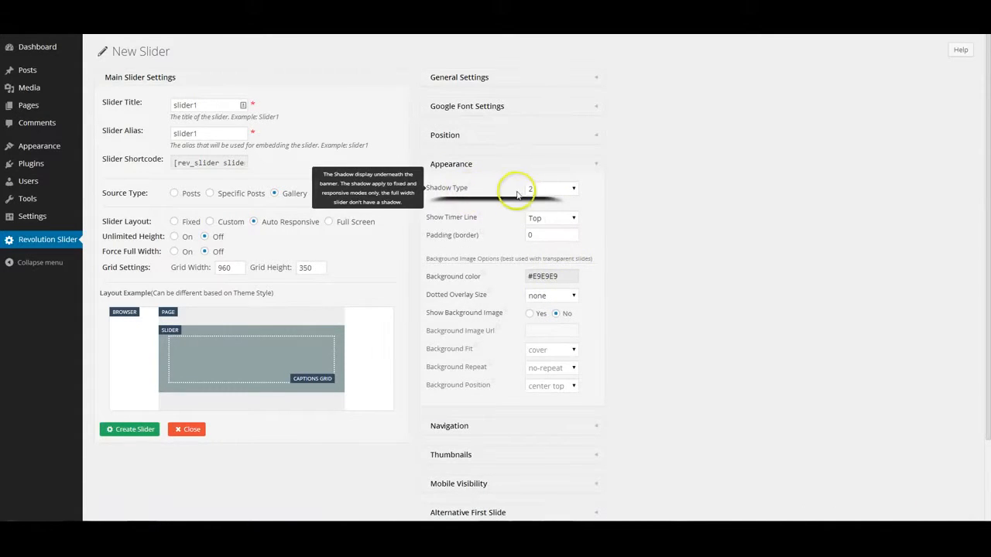
click(542, 191)
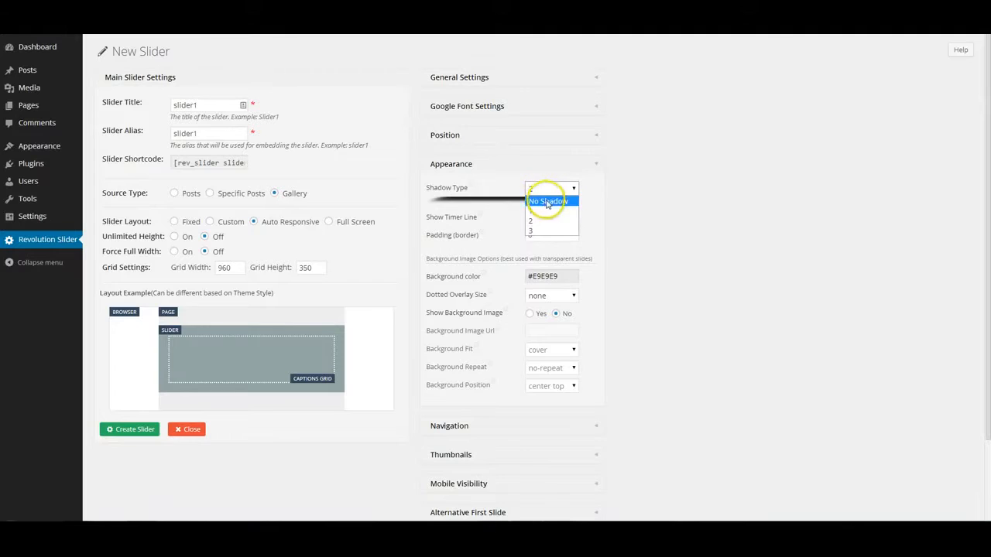
click(556, 222)
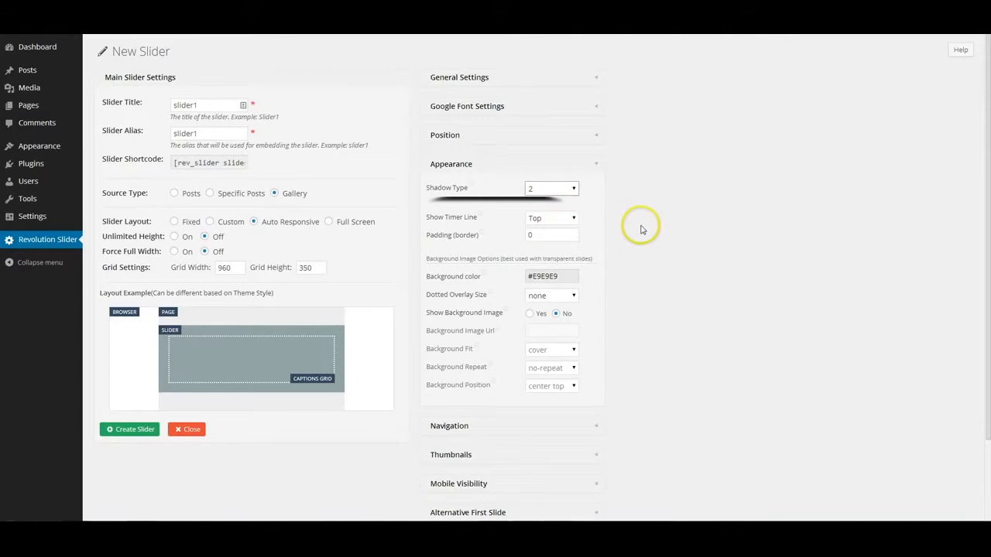
- Choose Bullet as the navigation type in the new slider's navigation settings
scroll(642, 229, down, 1)
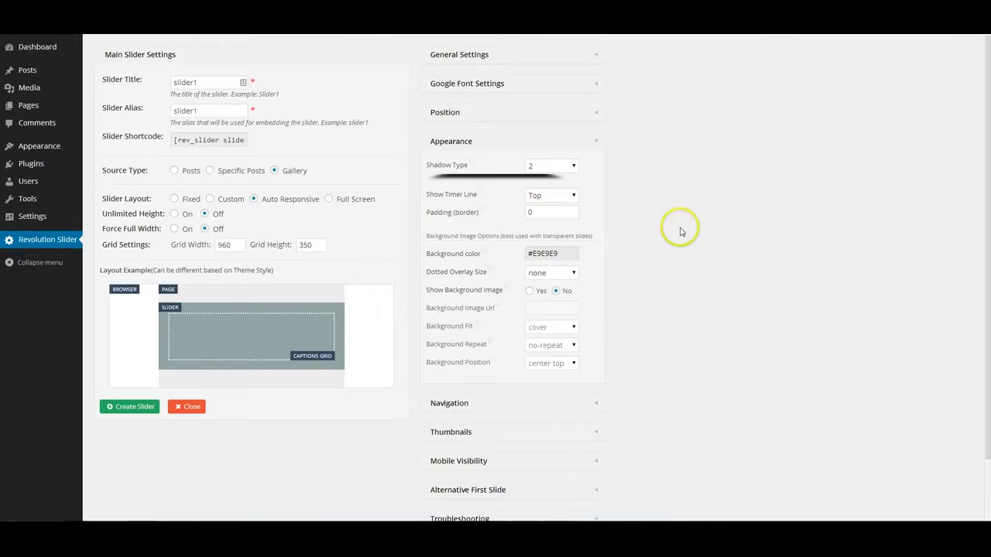
scroll(663, 231, down, 2)
scroll(663, 231, down, 1)
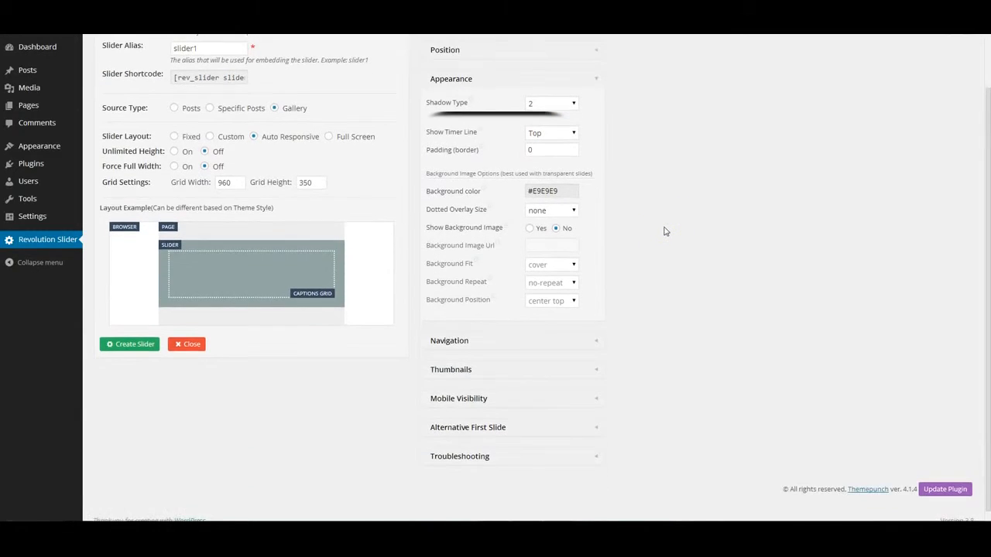
click(559, 342)
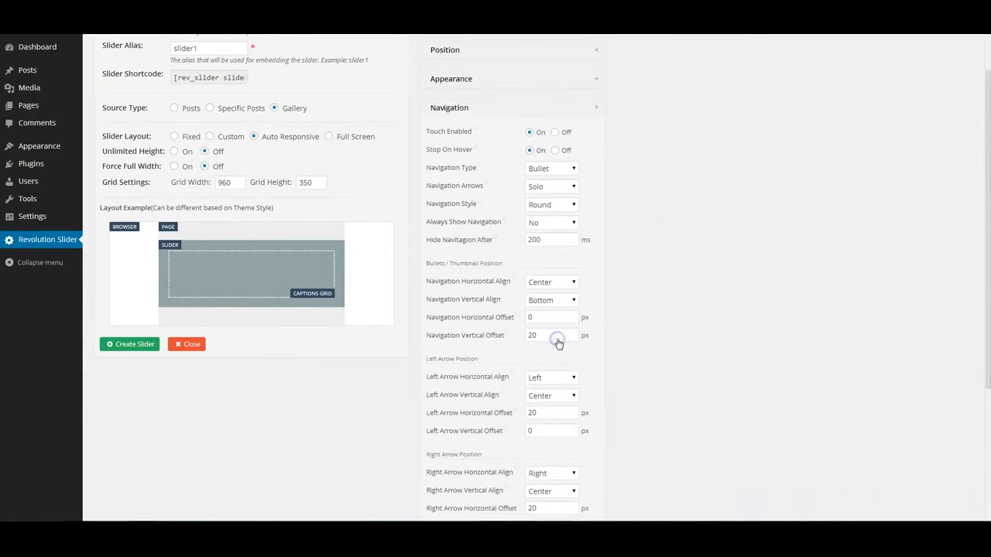
click(555, 169)
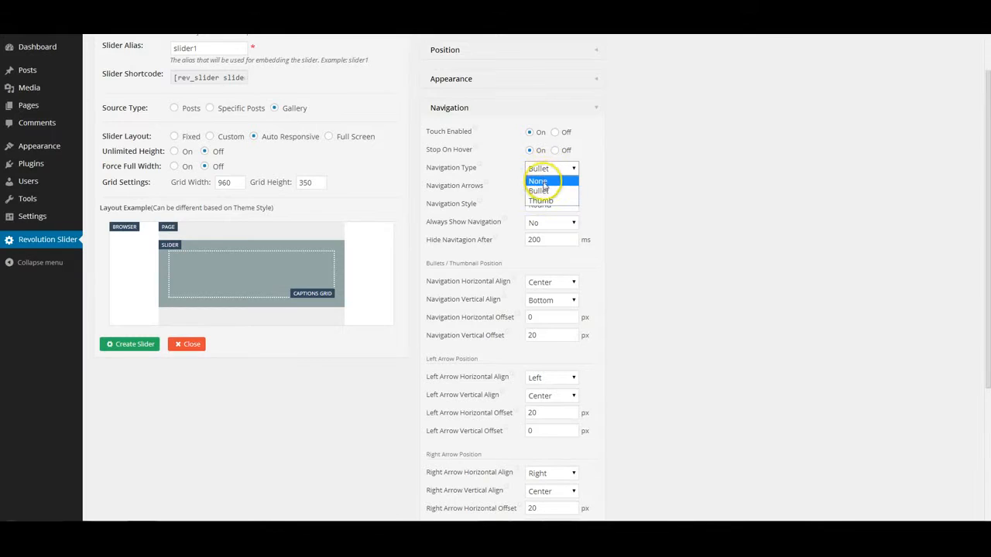
click(545, 192)
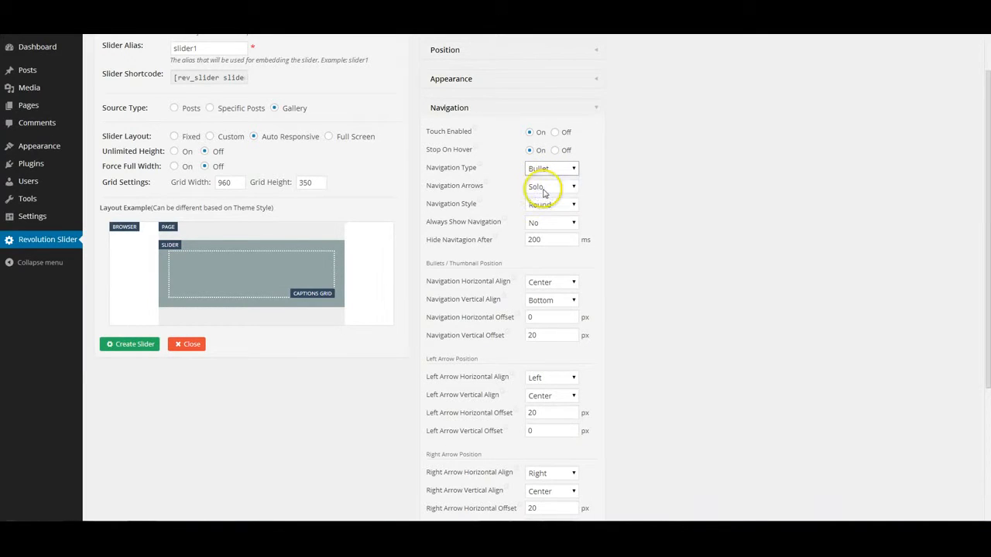
- Create the slider with the configured settings
scroll(626, 195, down, 1)
scroll(626, 194, down, 2)
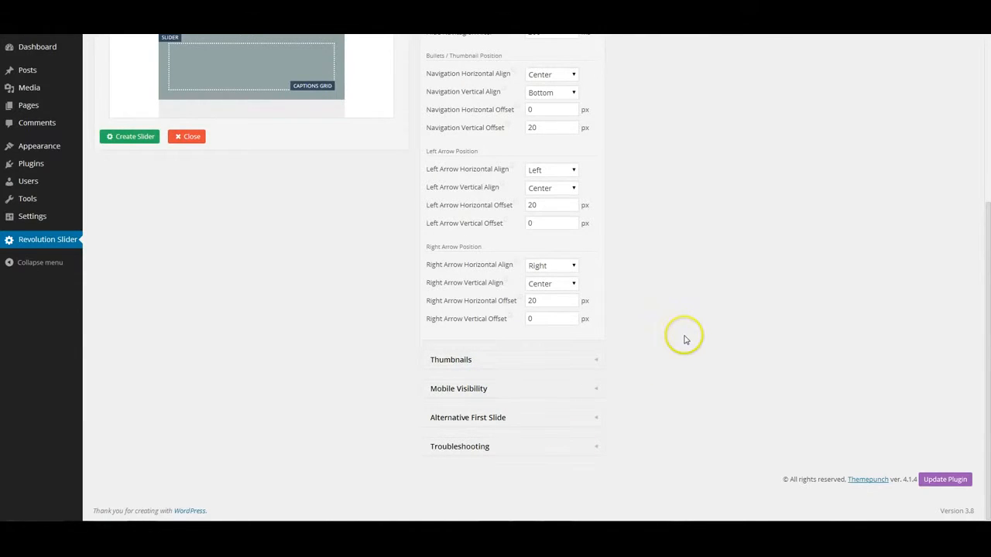
scroll(685, 339, up, 4)
scroll(686, 340, down, 1)
scroll(686, 341, up, 1)
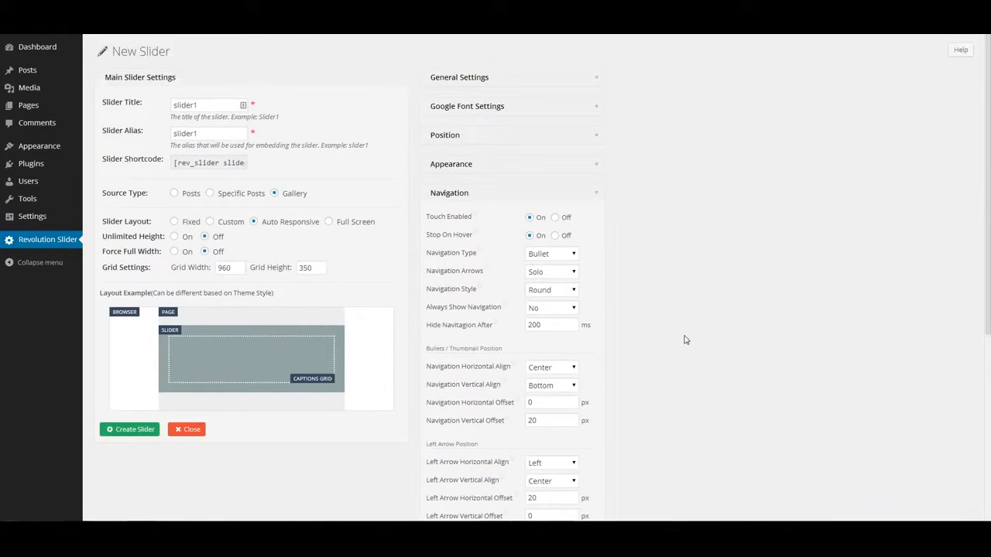
click(136, 432)
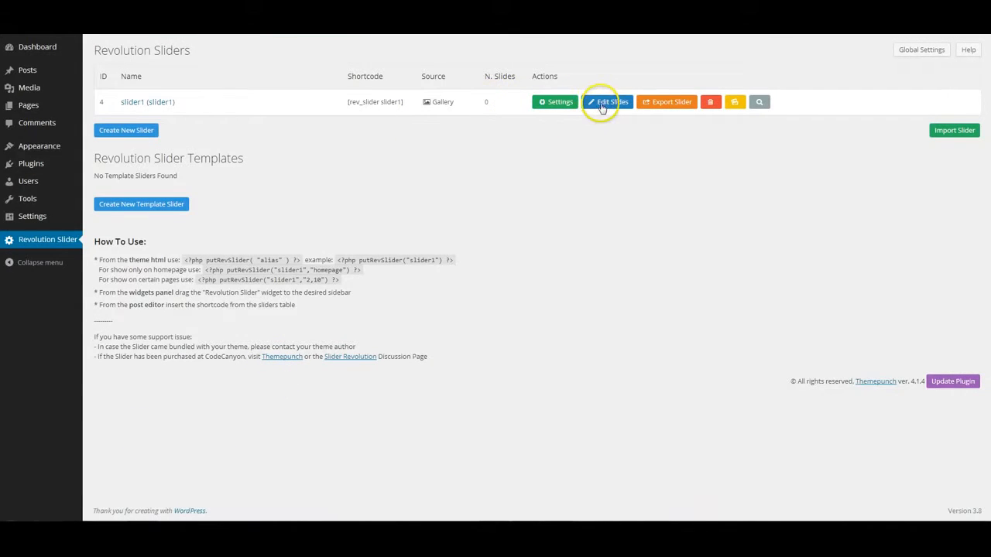
- Add a new slide to slider1 by uploading slider-background.png and inserting it as the slide image
click(606, 105)
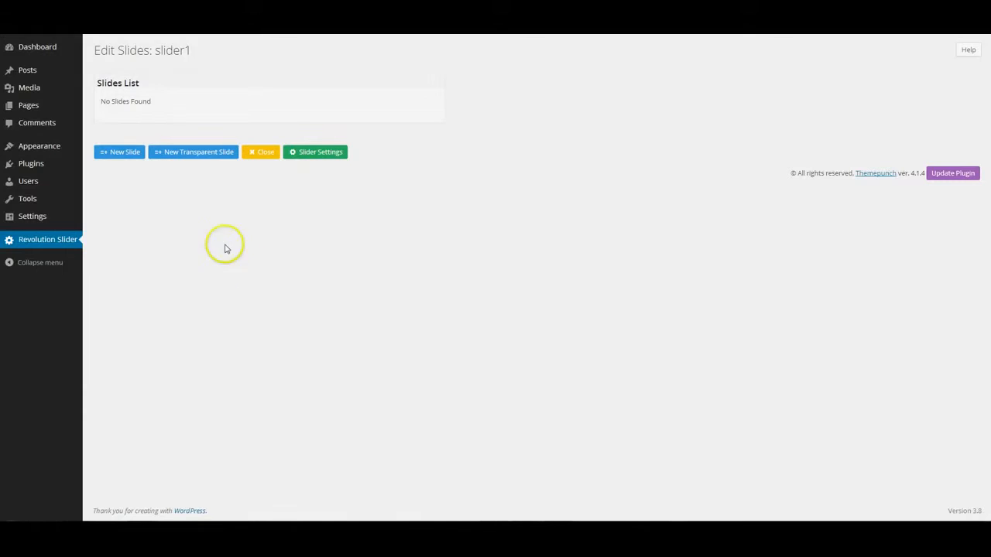
click(115, 152)
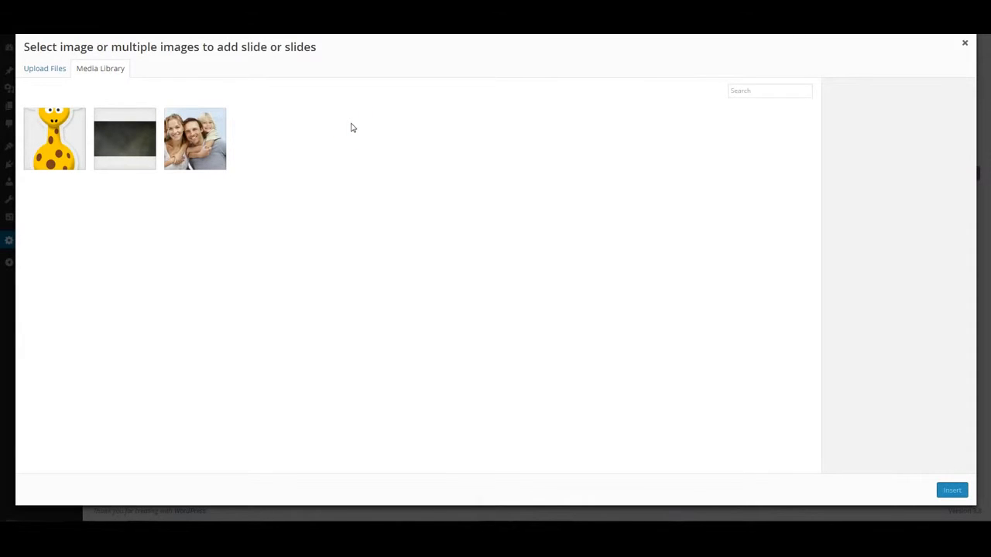
click(47, 74)
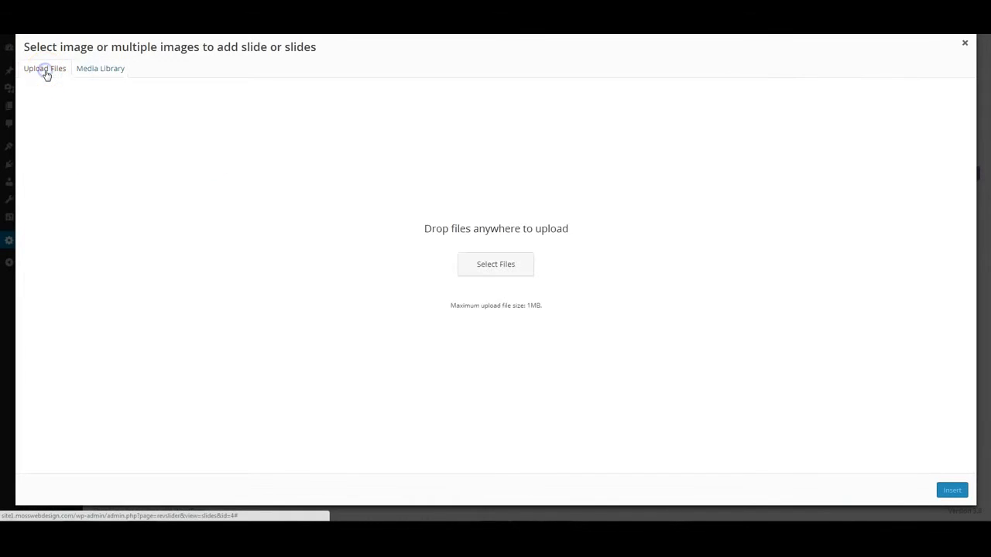
click(495, 264)
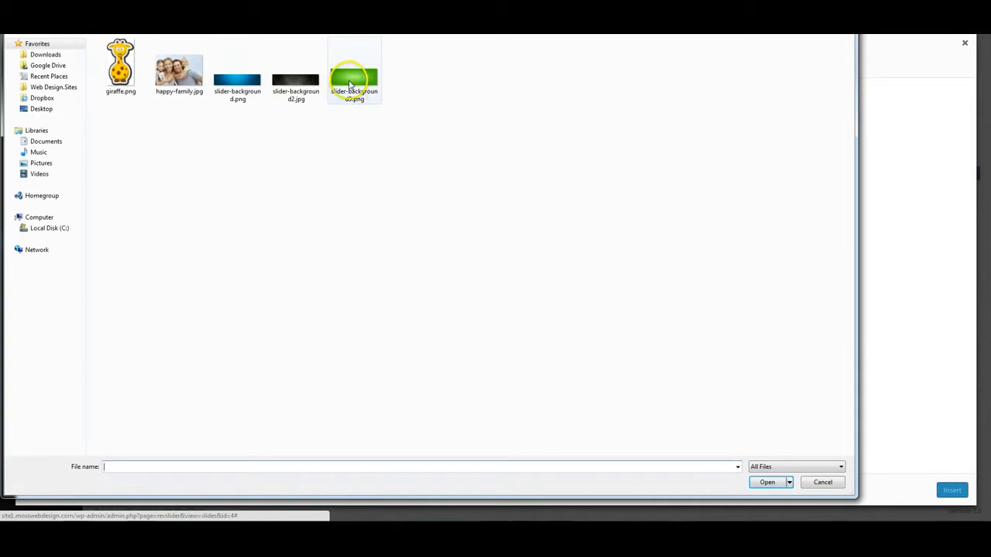
double_click(236, 80)
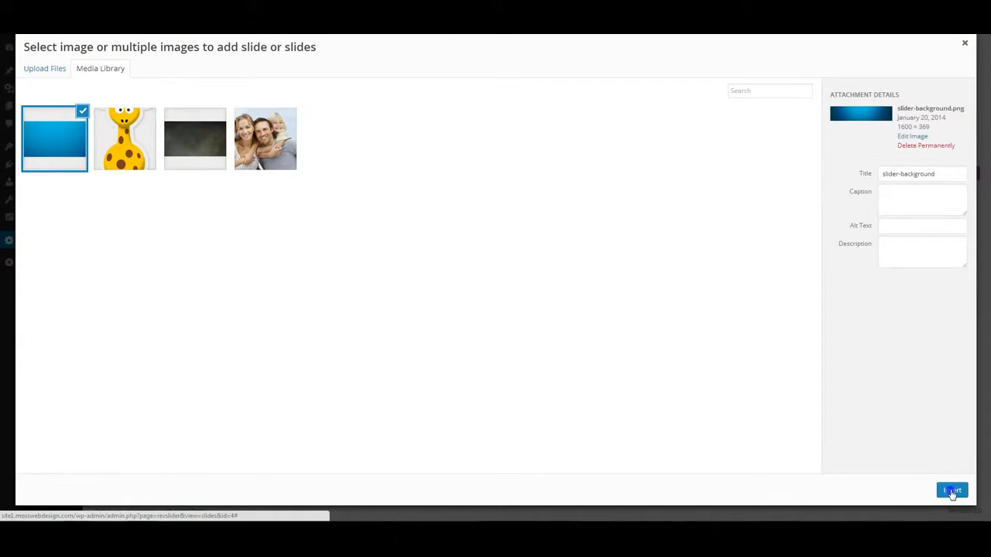
click(953, 492)
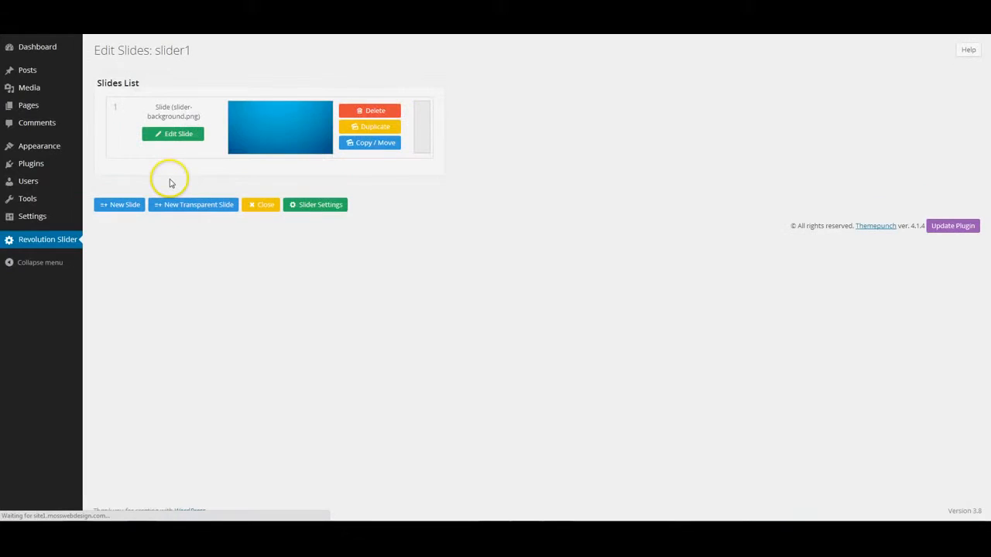
- Open the blue background slide for editing and add a text layer to it
click(180, 134)
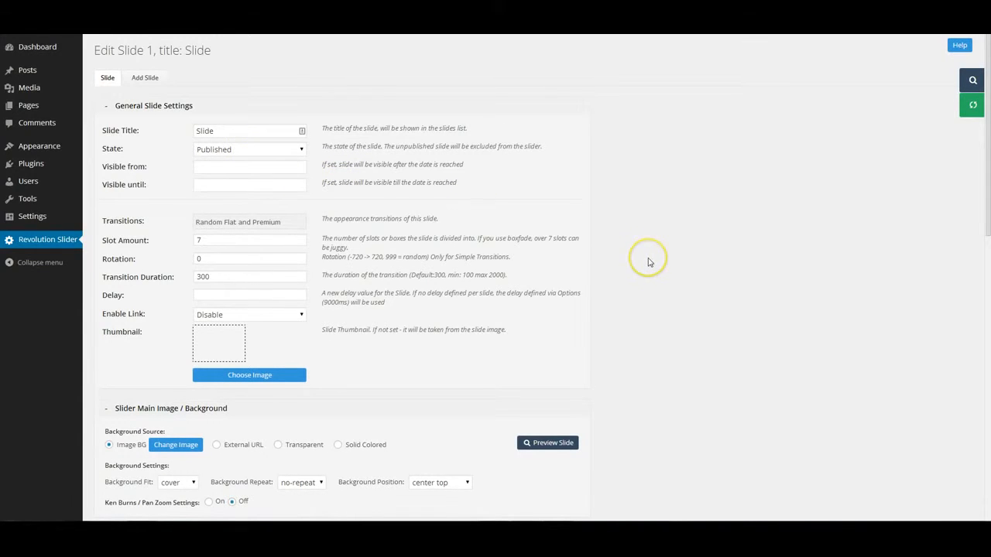
scroll(646, 261, down, 1)
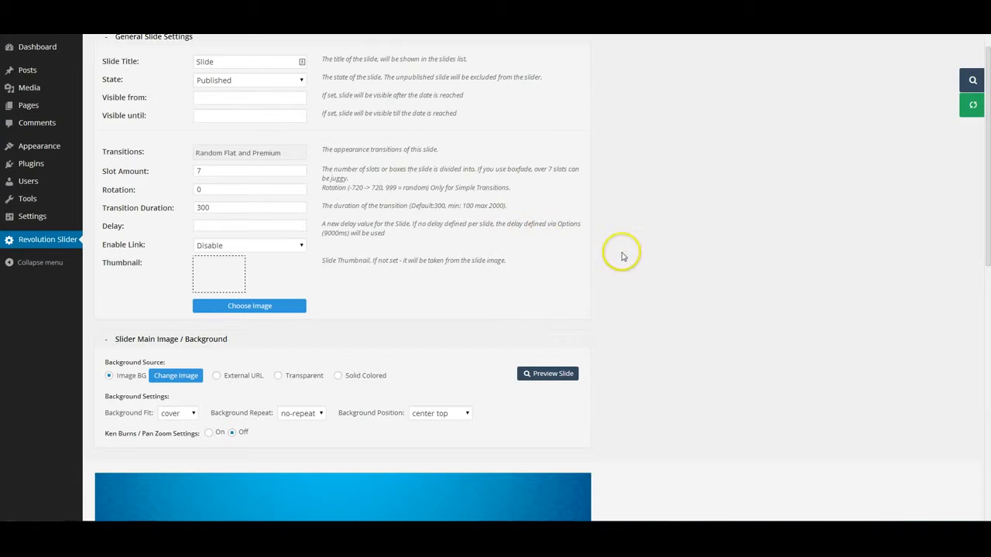
scroll(624, 254, down, 1)
scroll(624, 256, down, 2)
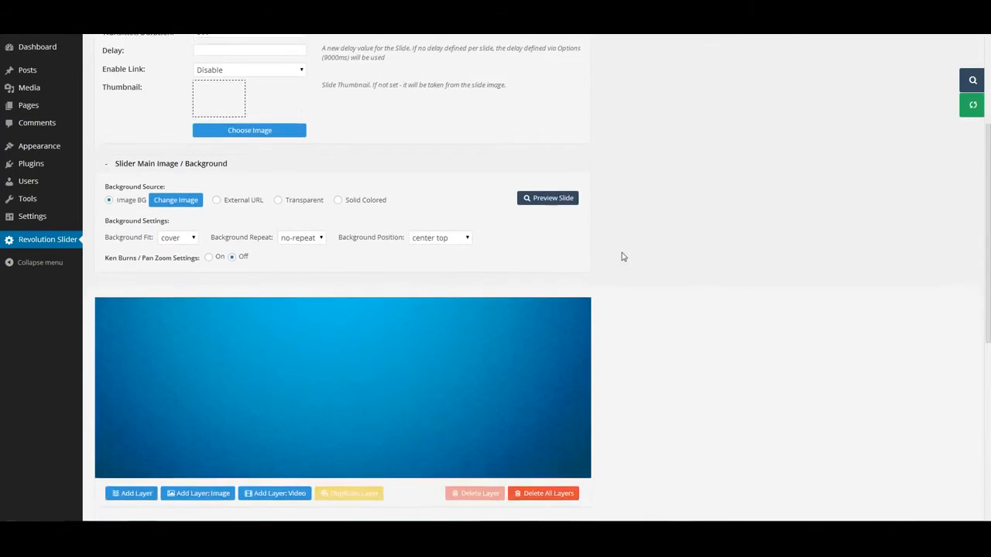
scroll(624, 256, down, 1)
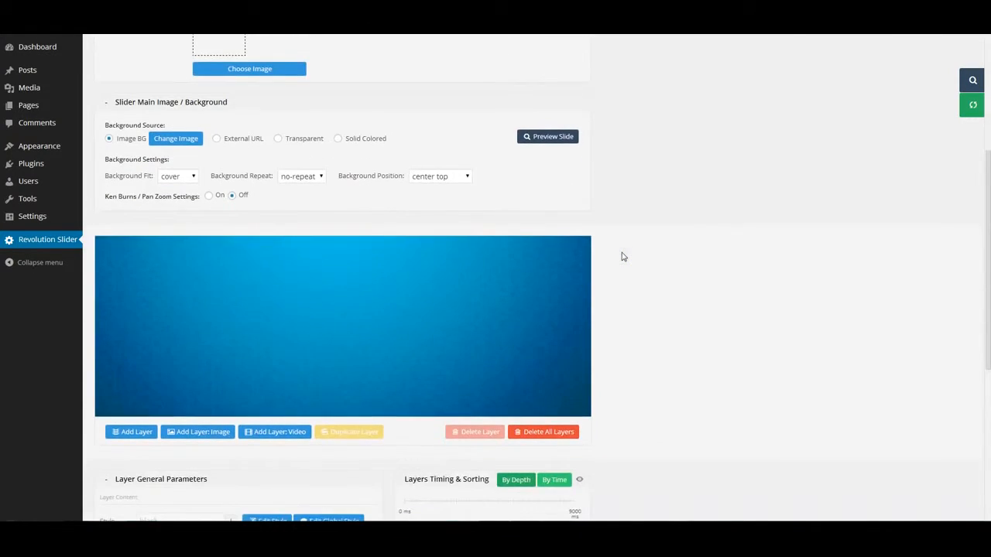
scroll(624, 256, down, 1)
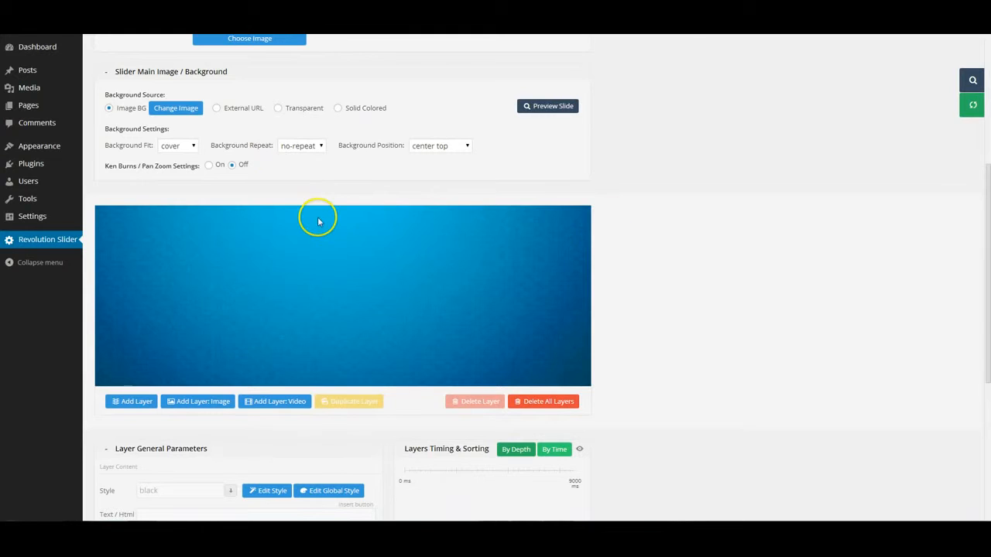
scroll(702, 319, down, 1)
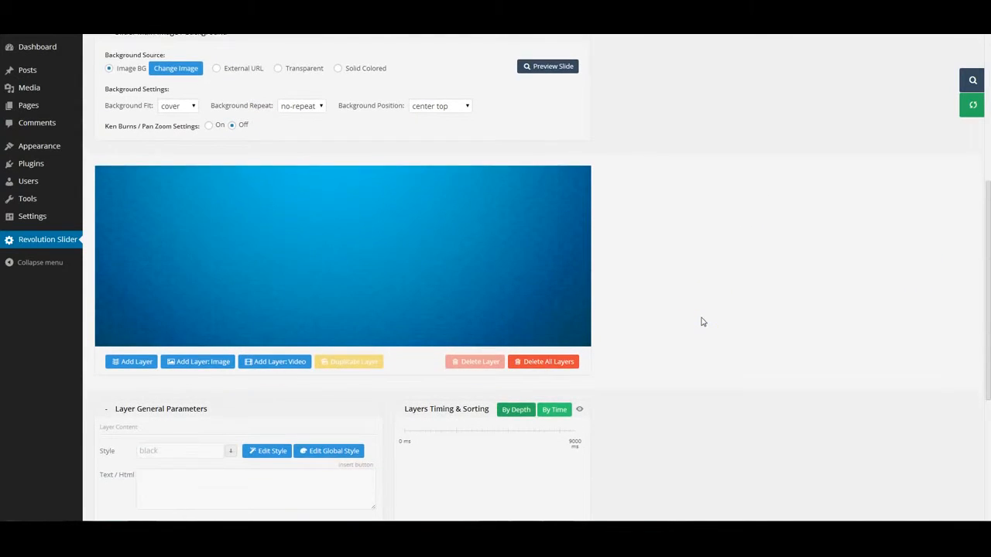
scroll(701, 321, down, 2)
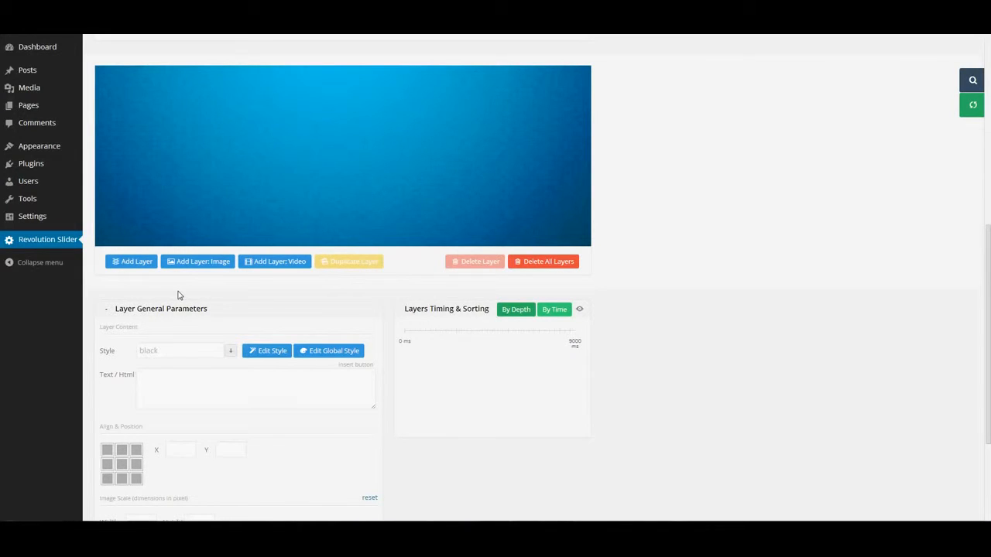
click(133, 263)
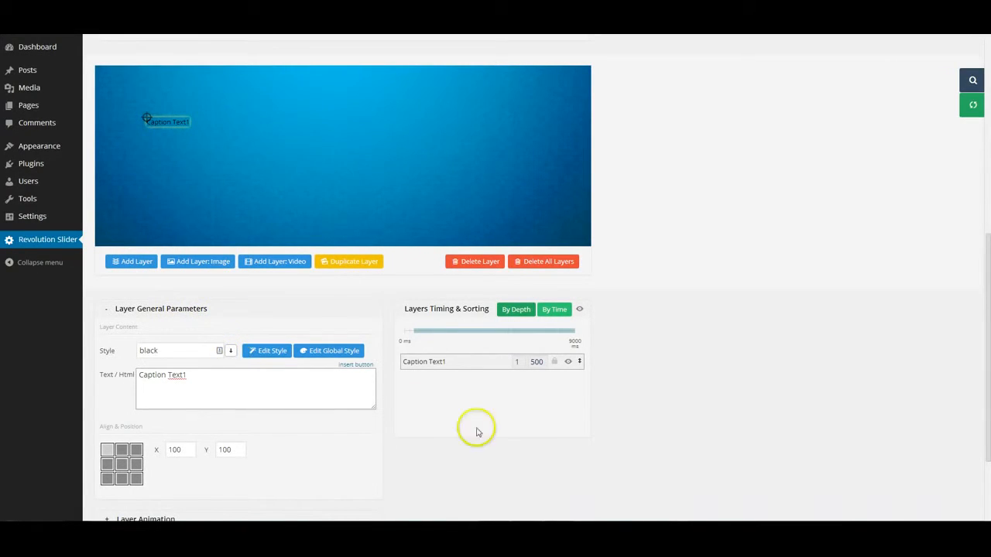
- Apply the largewhitebg style to the caption layer and move it to the slide's upper-left corner, at about X 21, Y 20
scroll(623, 458, down, 3)
click(230, 223)
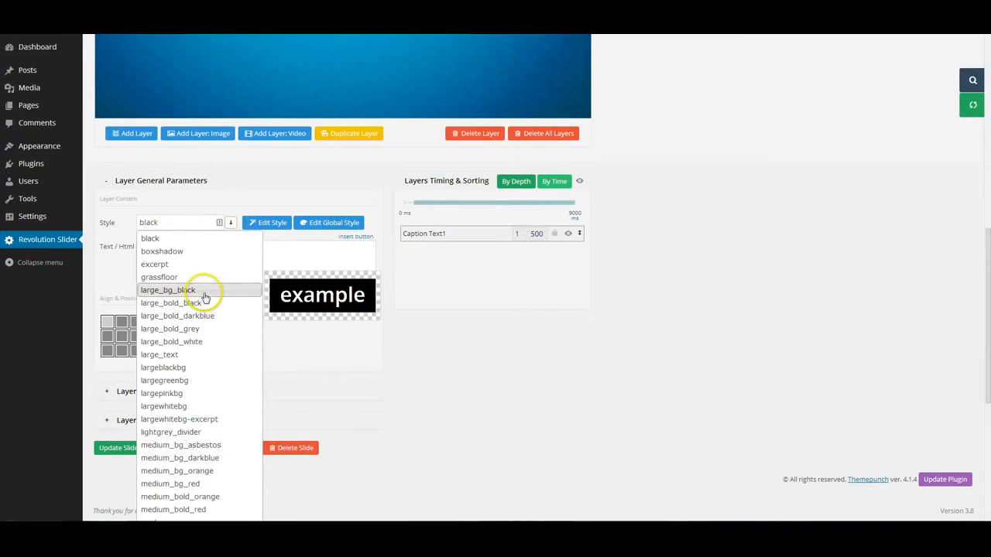
click(175, 408)
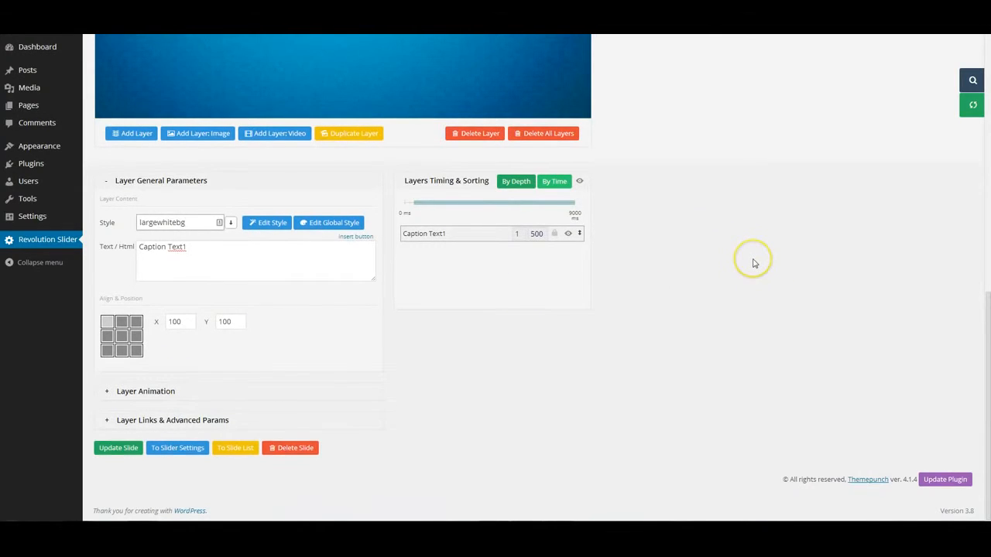
scroll(754, 264, up, 2)
drag(298, 100, 258, 59)
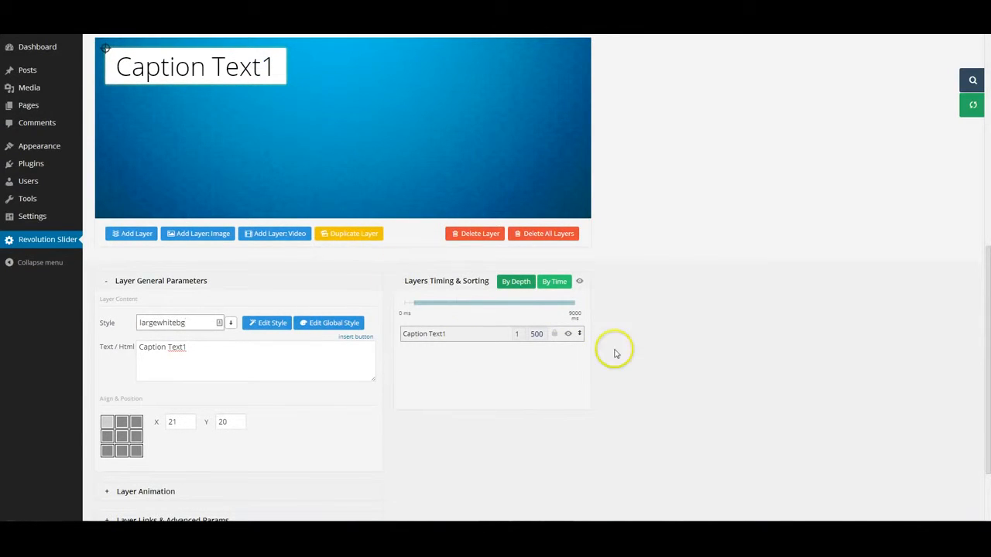
- Replace the caption layer's text with "Hello World!"
scroll(641, 350, down, 1)
scroll(641, 349, up, 1)
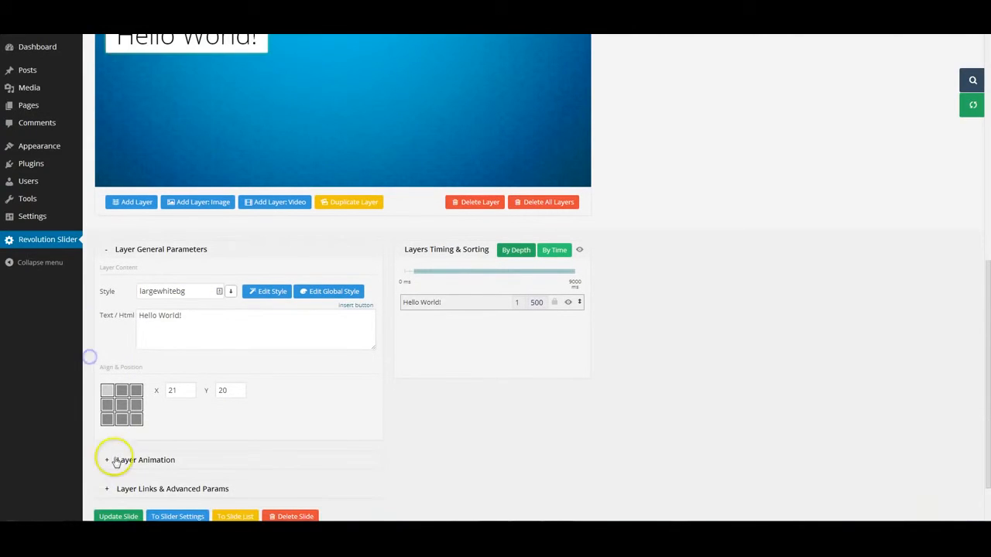
key(ctrl+a)
key(BackSpace)
text(Ho)
text(llo WO)
key(BackSpace)
key(BackSpace)
key(BackSpace)
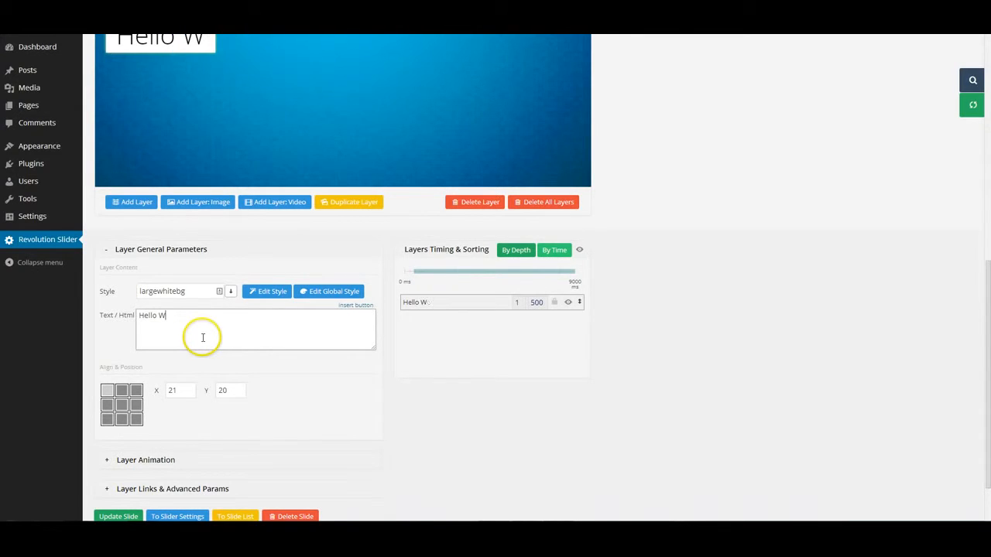
click(635, 316)
scroll(636, 319, up, 1)
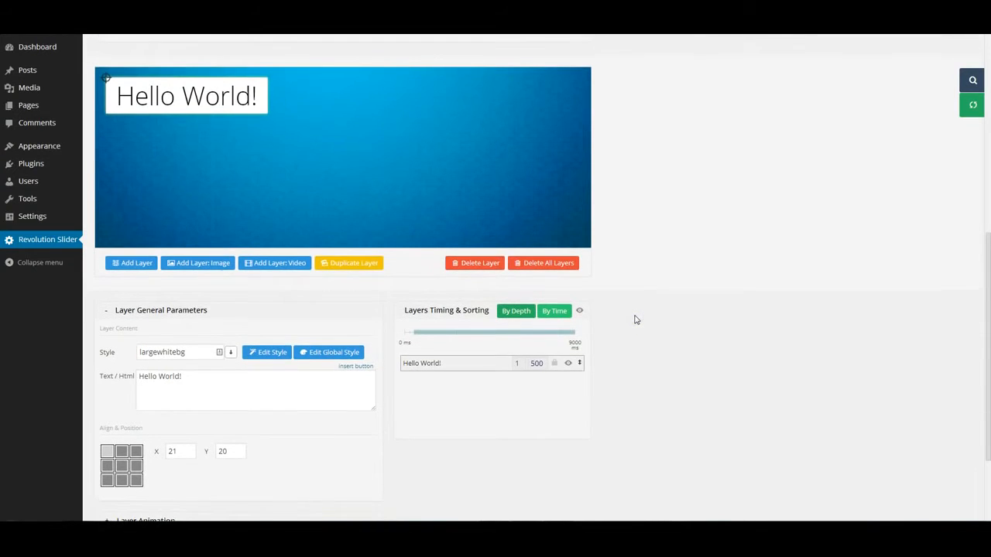
- Set the Hello World! layer's start animation to Long from Right and its start speed to 600 ms
scroll(635, 319, down, 1)
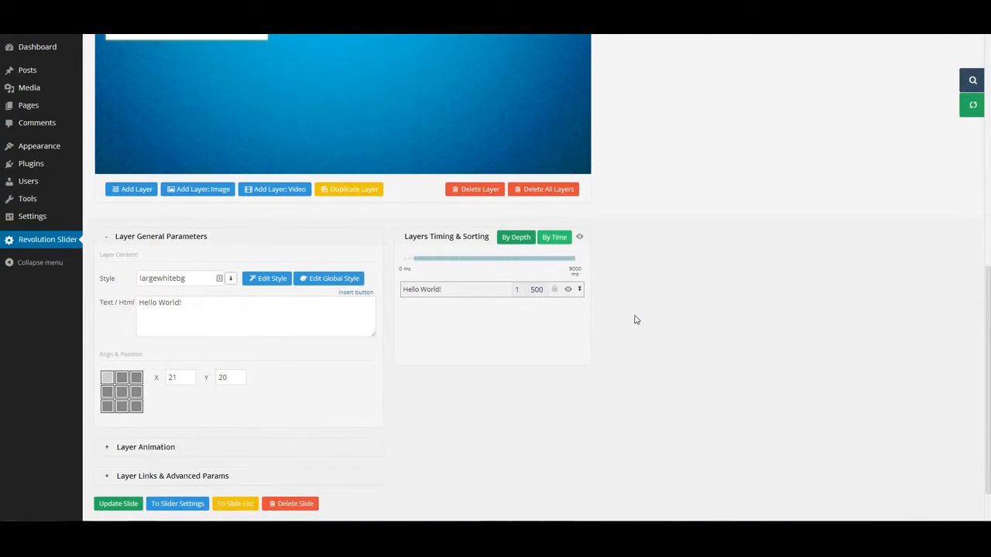
scroll(635, 319, down, 1)
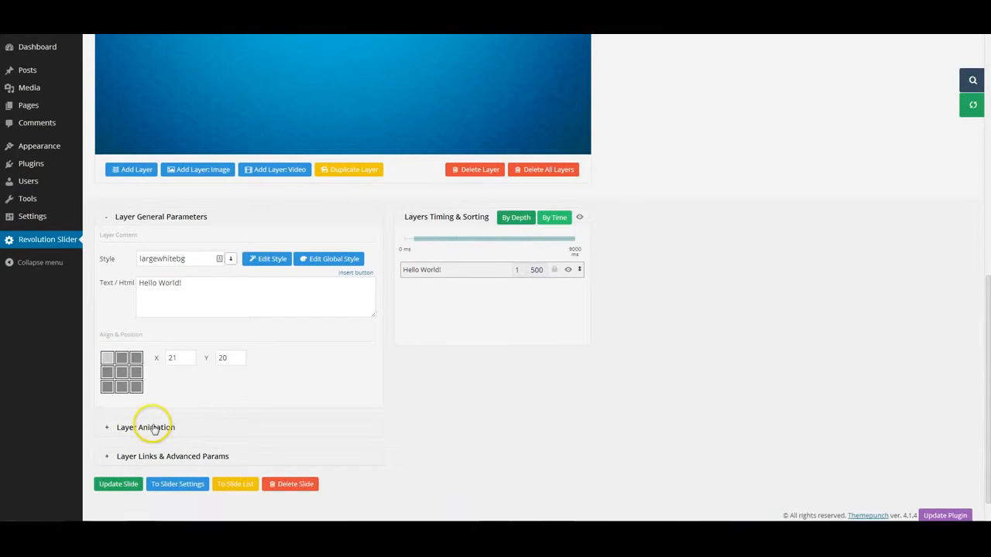
click(154, 429)
scroll(555, 390, down, 3)
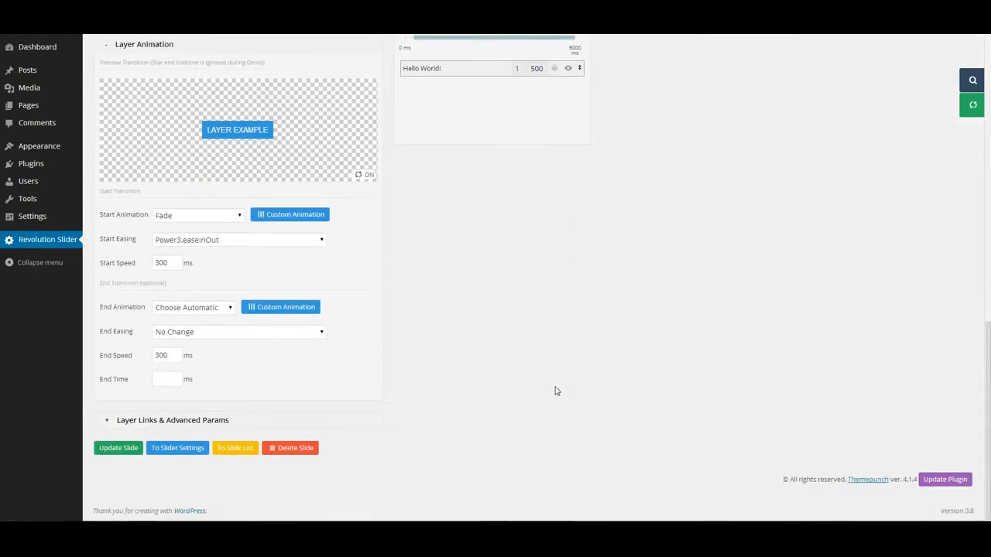
click(221, 215)
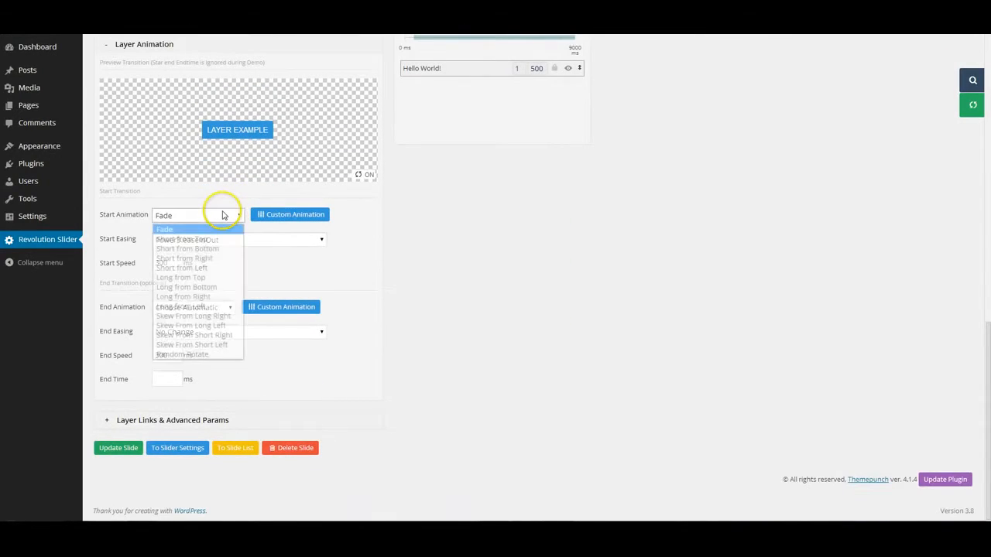
click(197, 297)
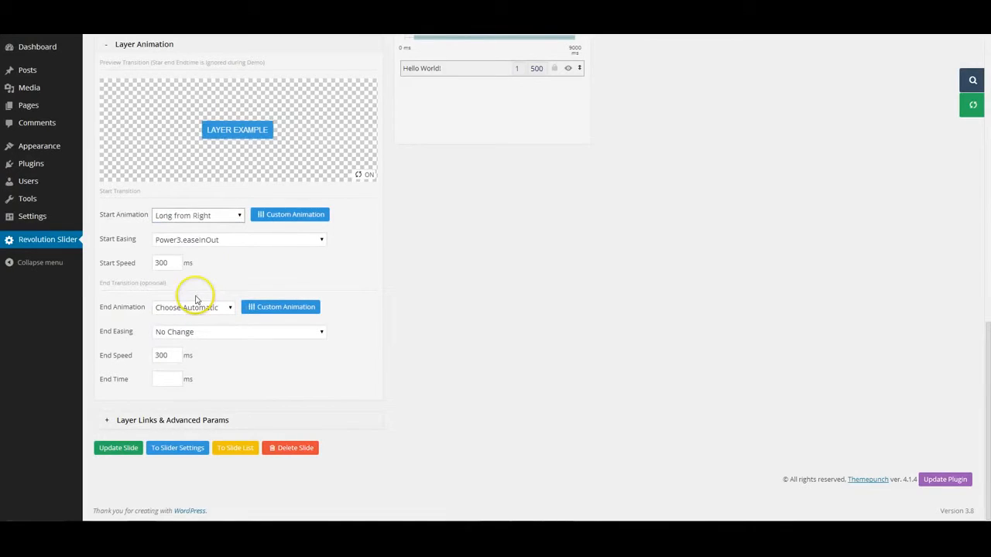
drag(168, 263, 147, 266)
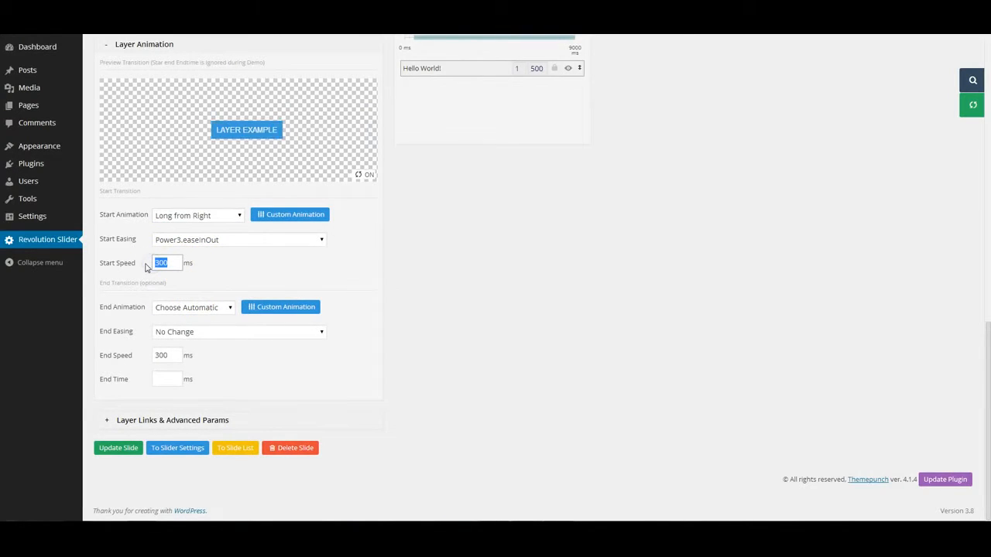
text(600)
click(485, 233)
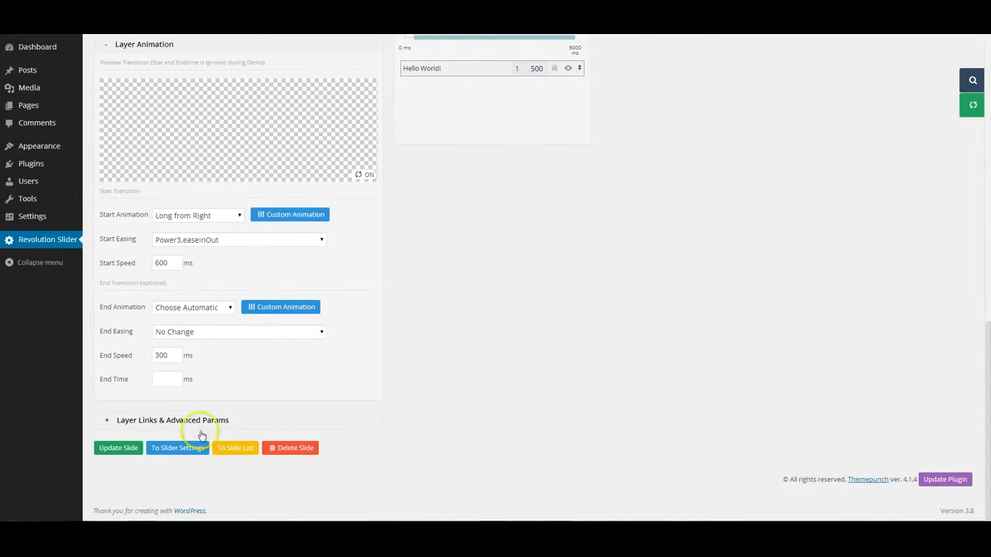
- Update the slide, preview its caption animation, and close the preview
click(118, 449)
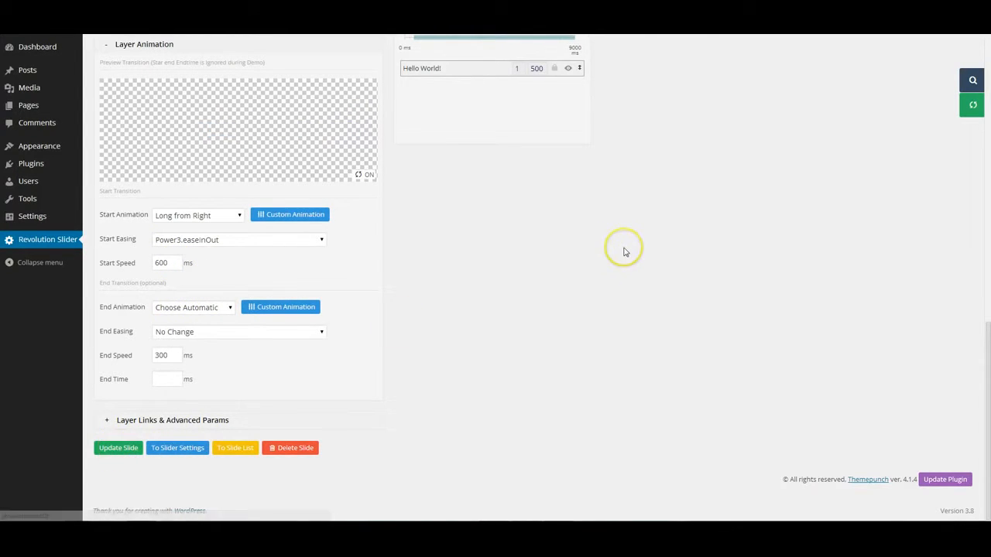
scroll(625, 250, up, 3)
scroll(624, 250, up, 3)
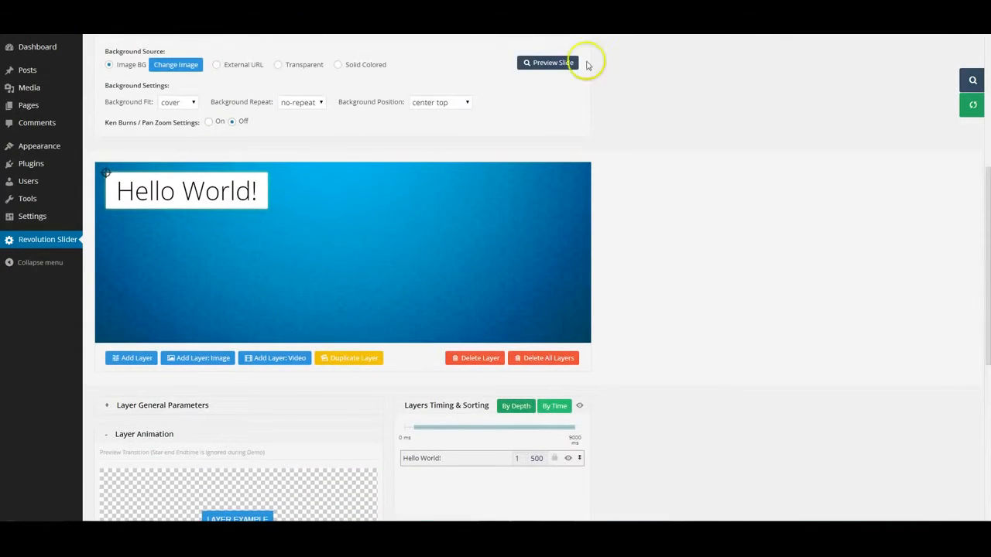
click(549, 64)
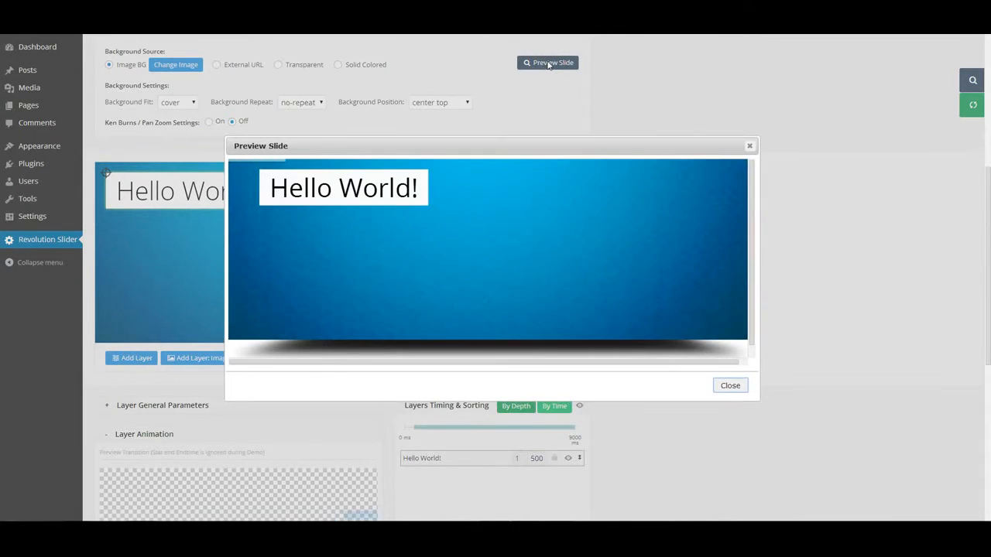
click(748, 147)
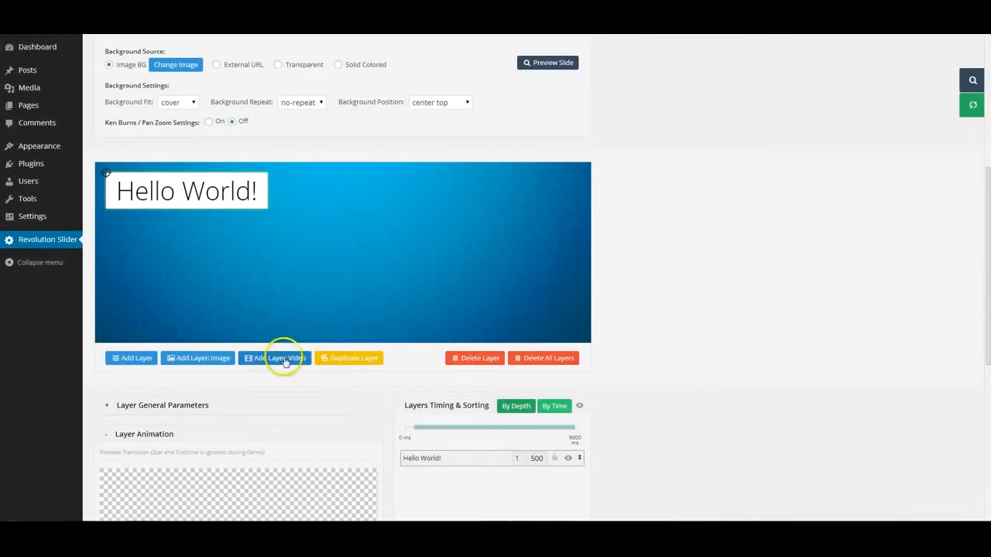
- Add giraffe.png from the media library as an image layer and move it to the slide's right side, at about X 457, Y 11
click(177, 359)
click(136, 167)
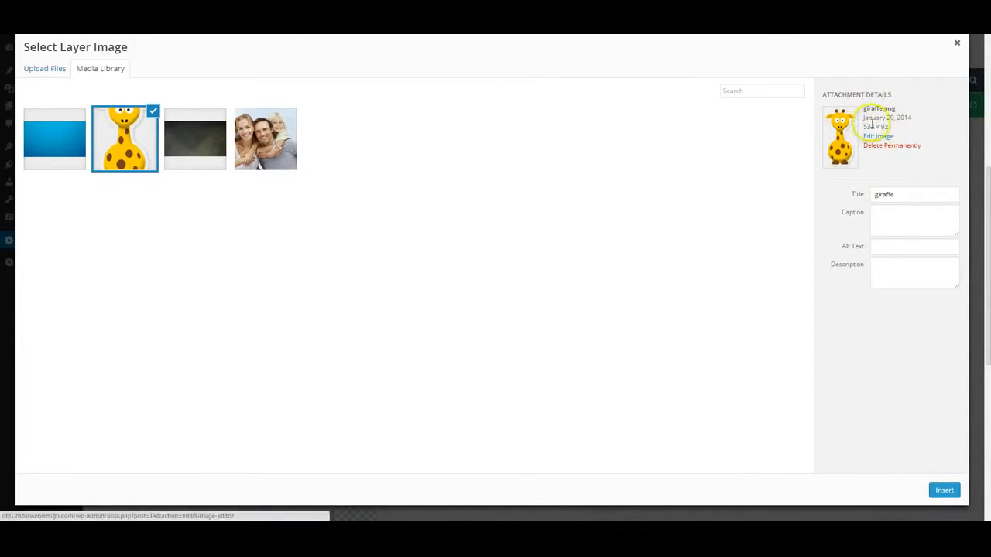
click(944, 490)
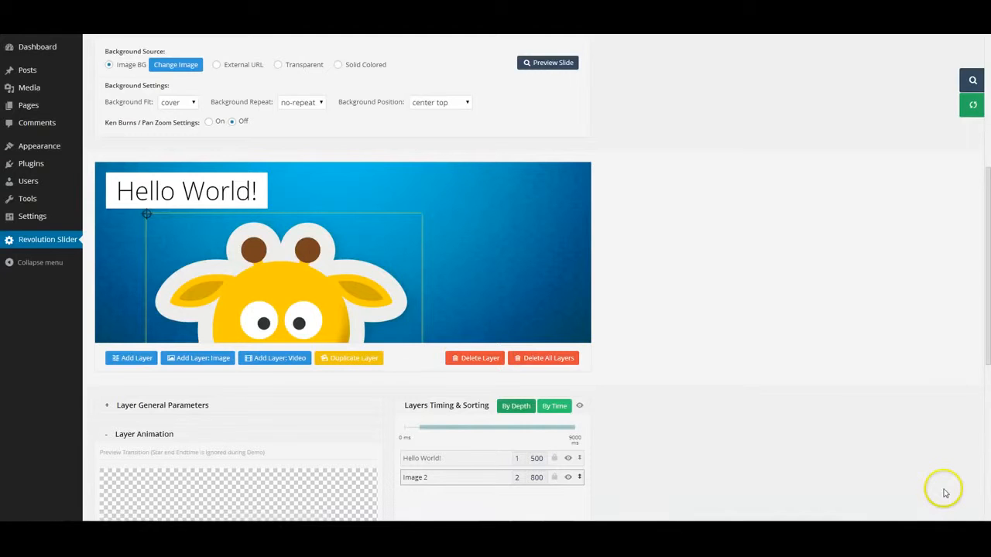
drag(247, 281, 428, 238)
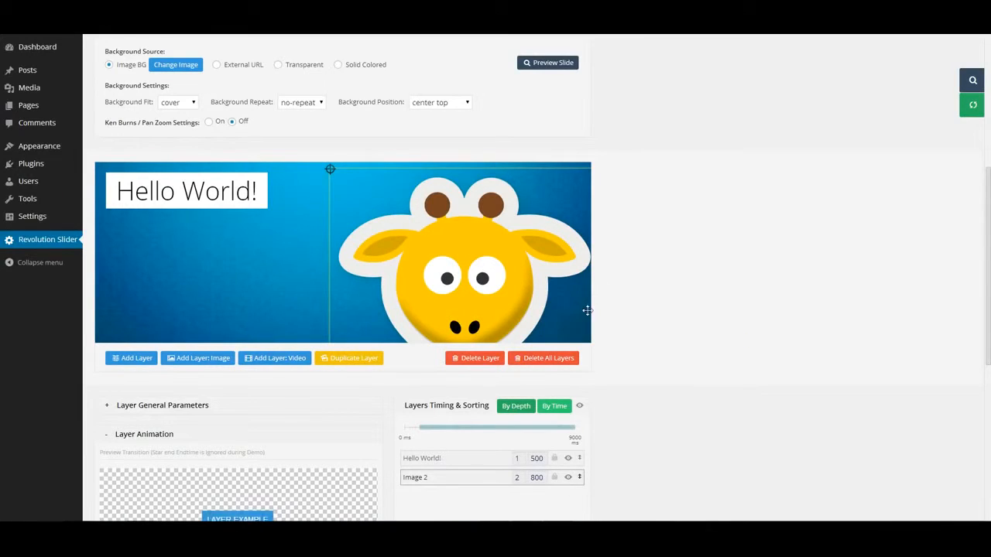
- Open the giraffe image from the media library in a new tab and examine its image scaling options
mouse_move(21, 89)
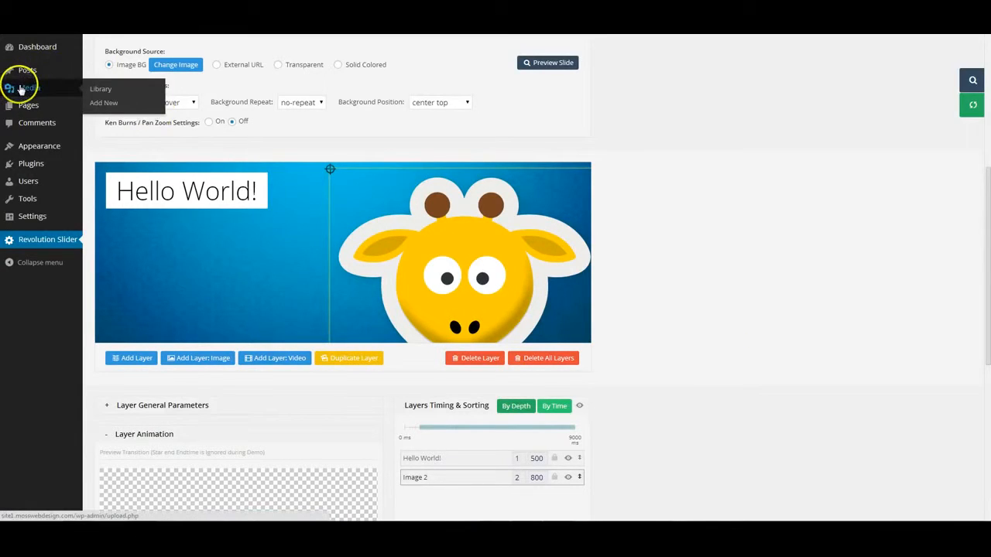
right_click(95, 89)
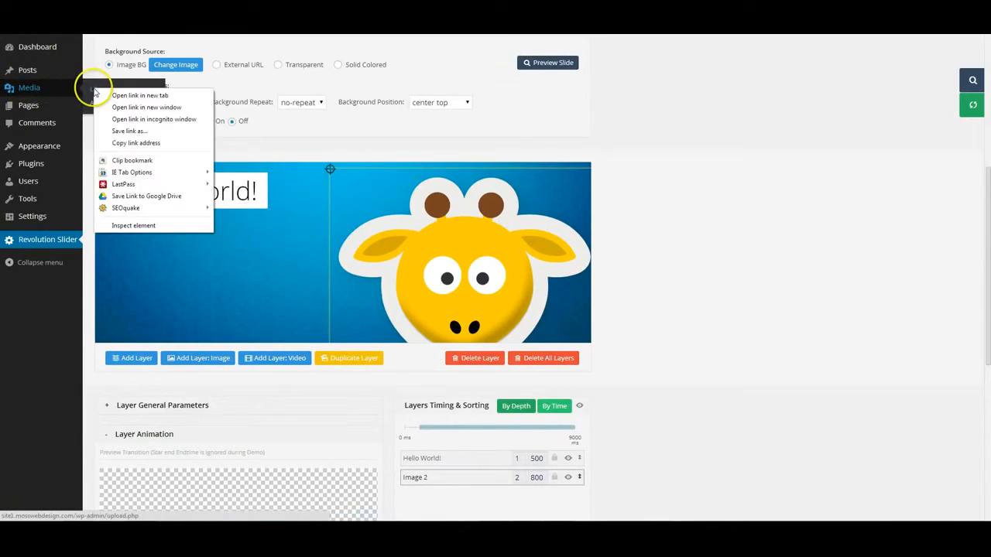
click(116, 96)
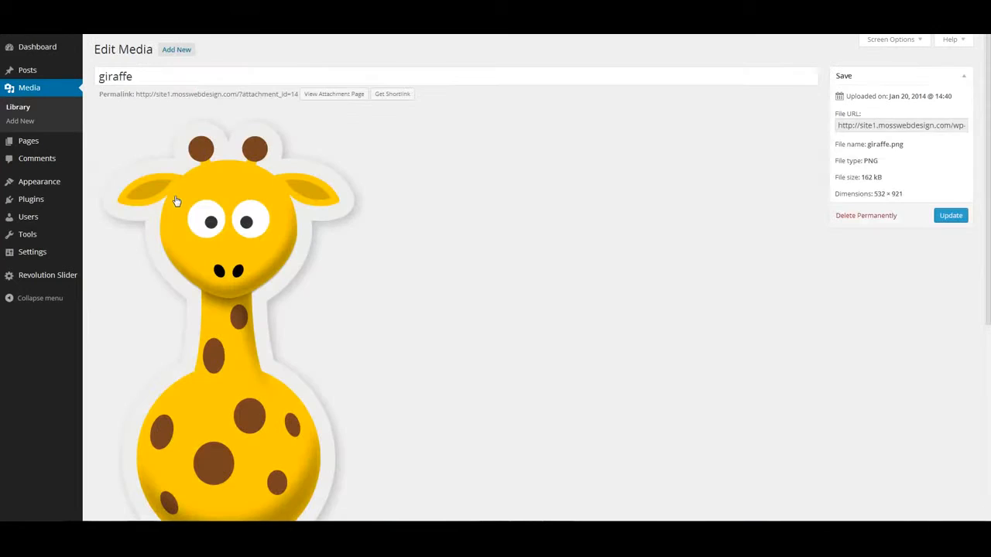
scroll(672, 269, down, 5)
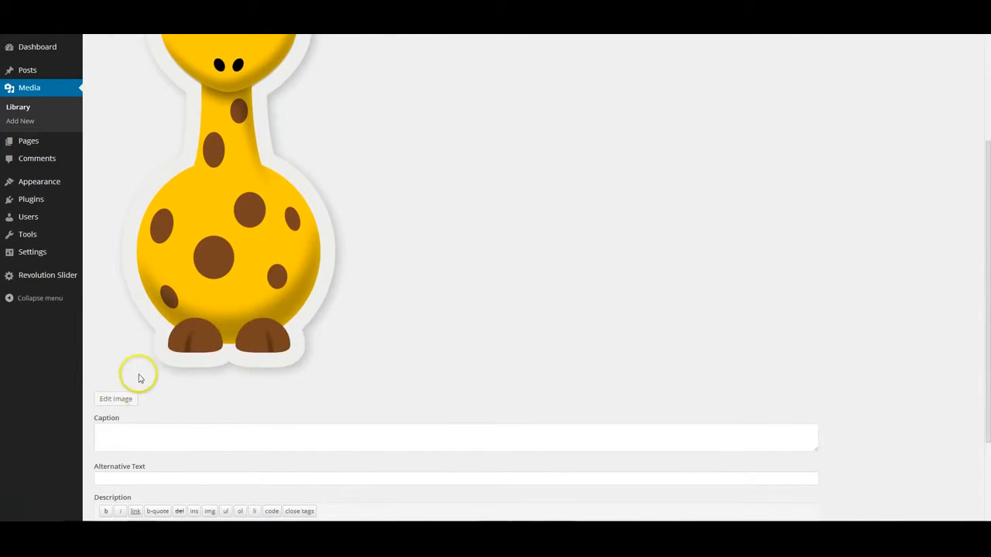
click(123, 401)
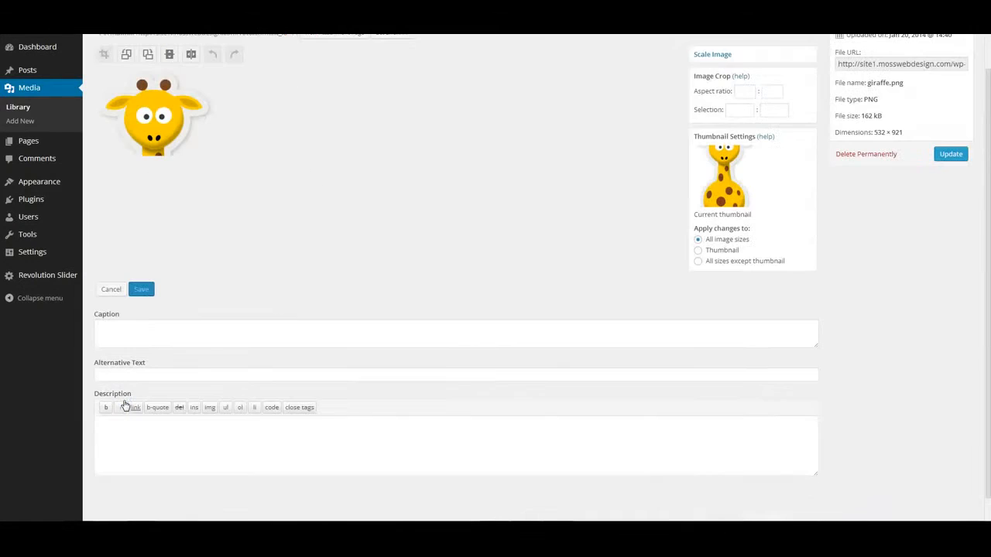
scroll(484, 255, up, 2)
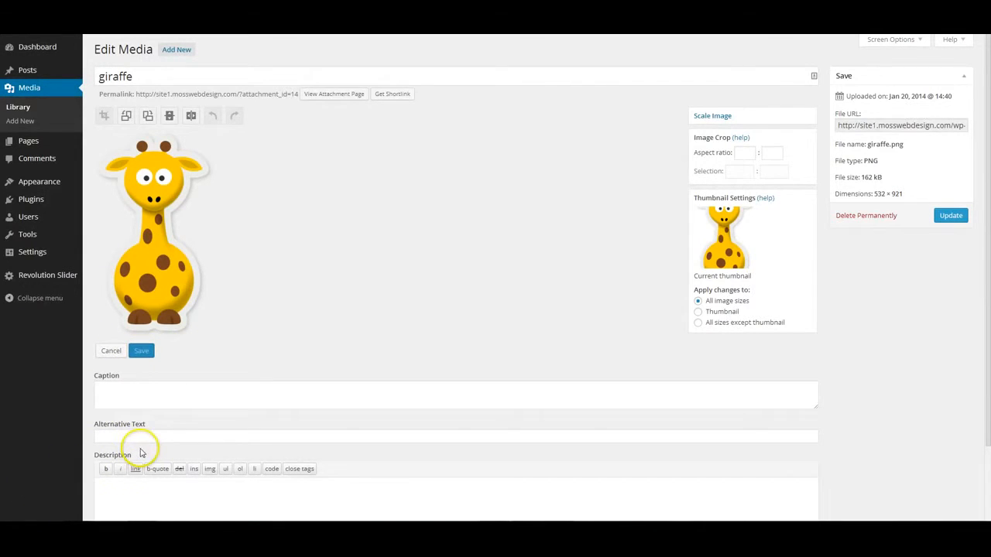
click(714, 116)
drag(709, 209, 687, 211)
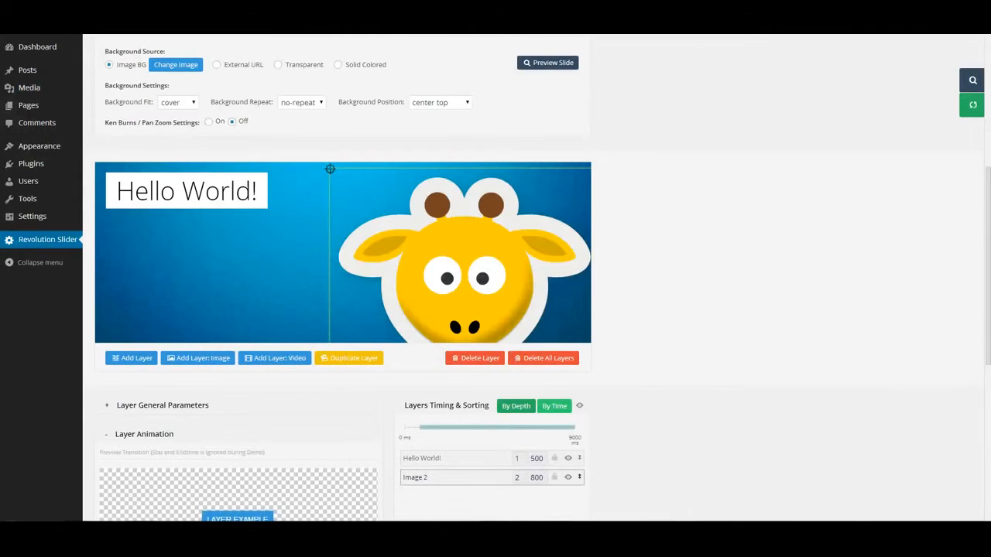
- Set the giraffe image layer's width to 300 pixels and enable proportional scaling
click(368, 253)
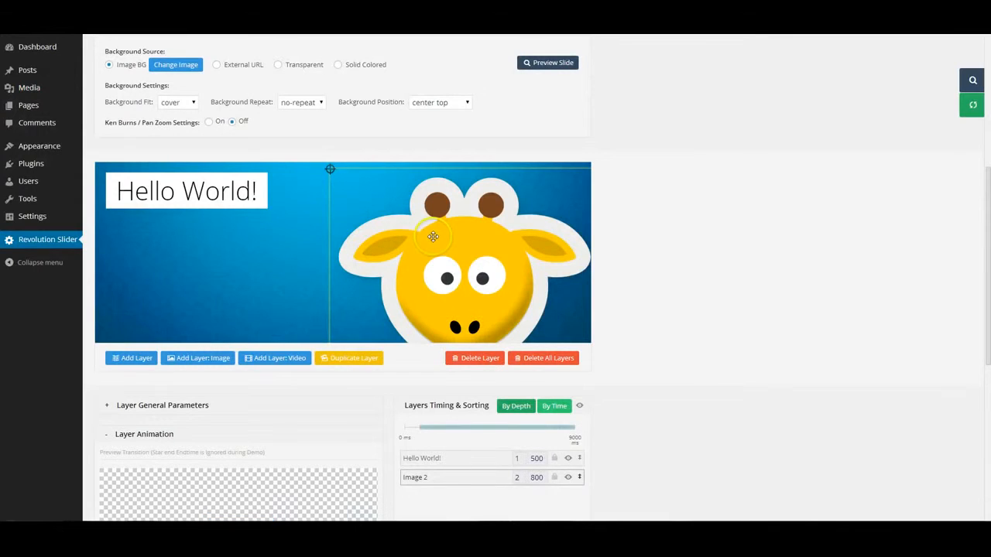
scroll(732, 282, down, 3)
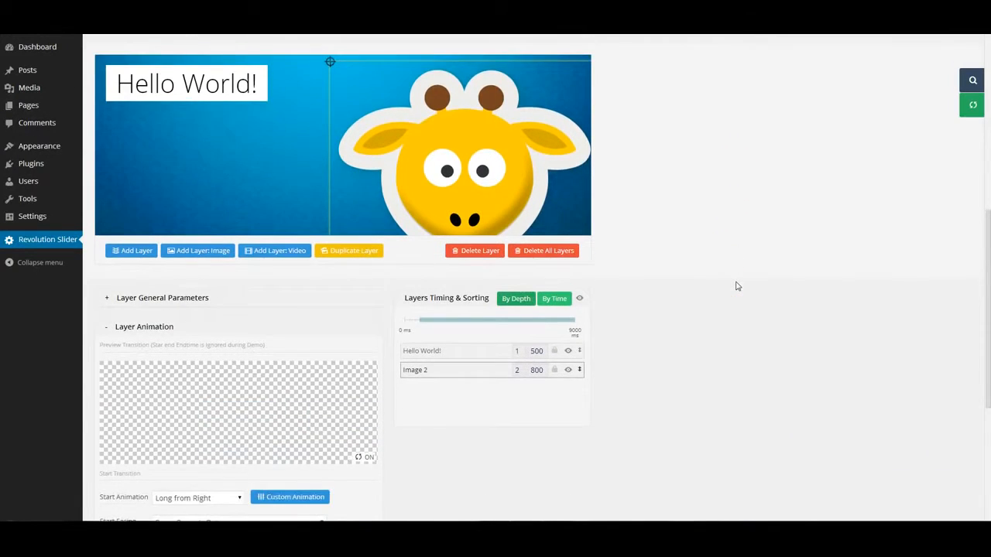
scroll(737, 286, down, 5)
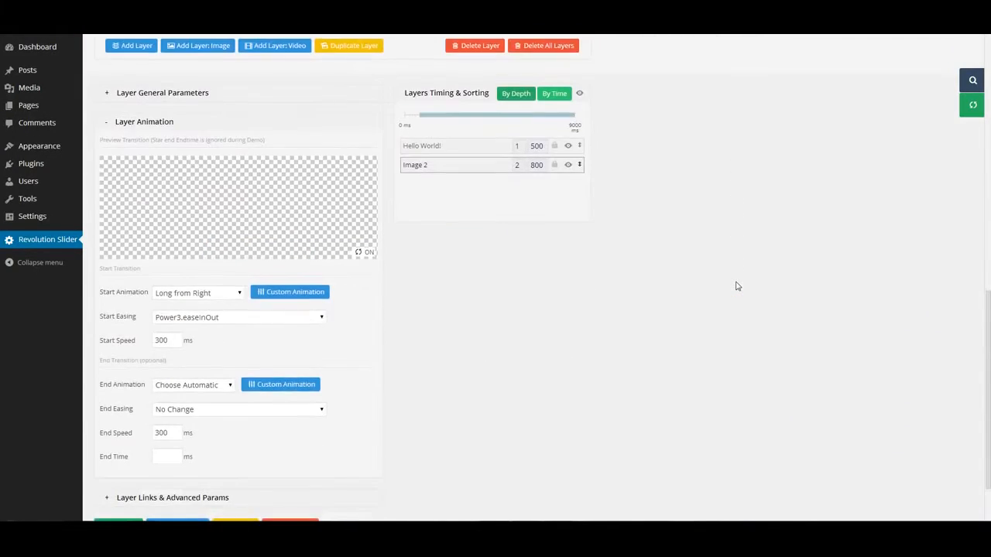
scroll(737, 286, down, 1)
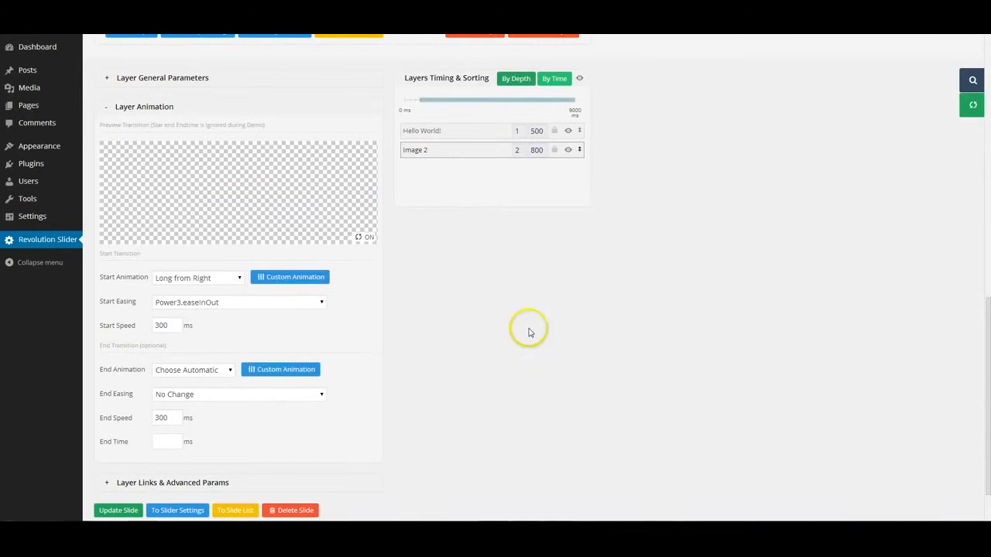
scroll(529, 333, down, 1)
scroll(670, 184, up, 2)
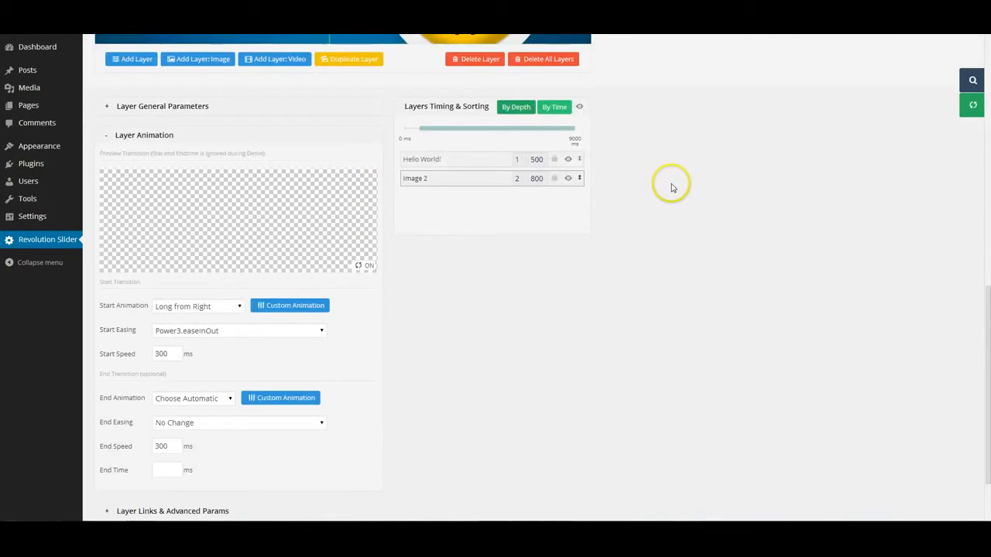
click(250, 115)
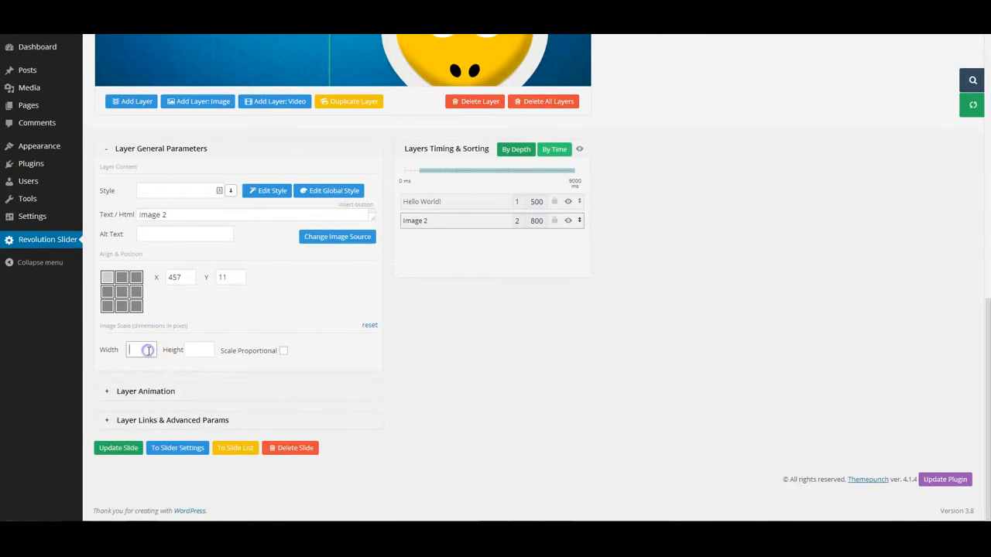
scroll(647, 248, up, 1)
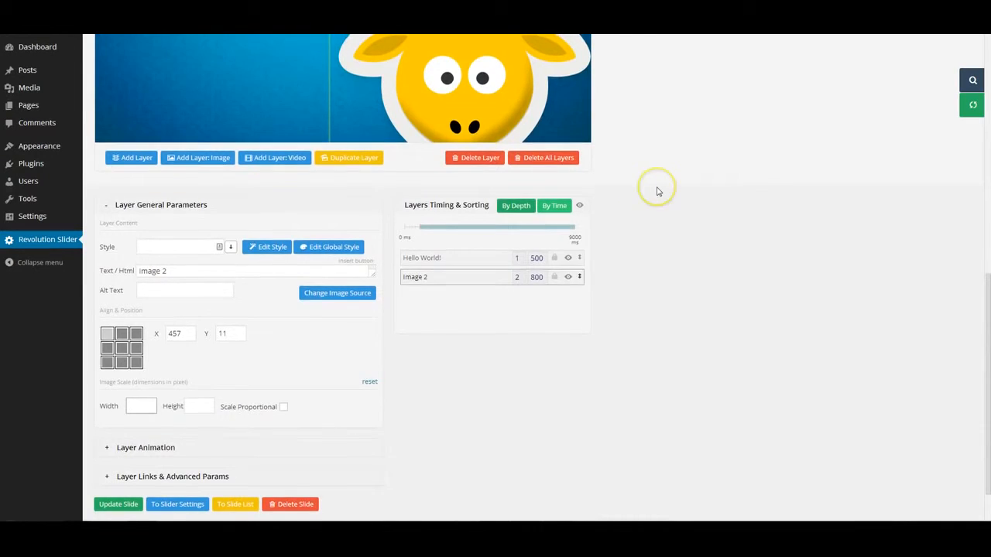
scroll(657, 191, up, 2)
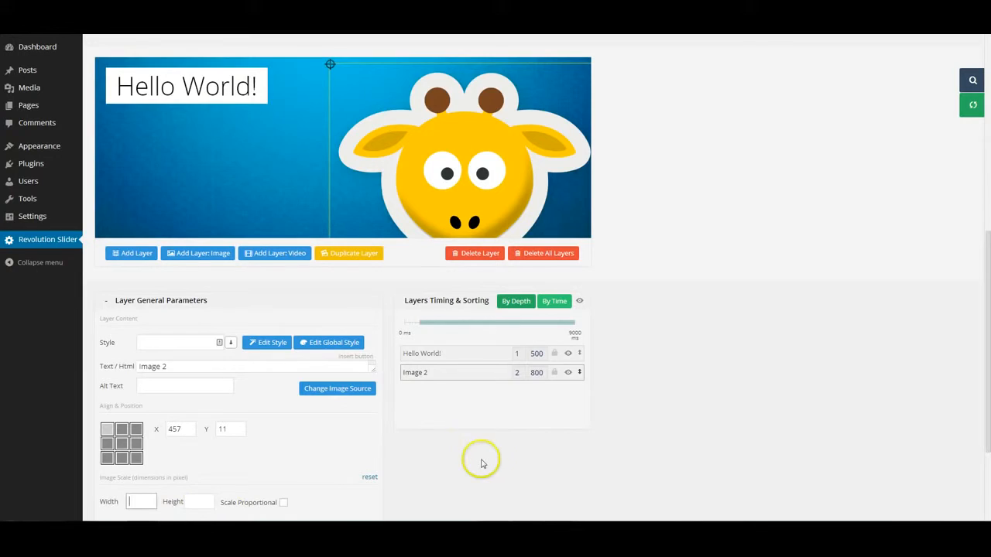
scroll(482, 458, down, 1)
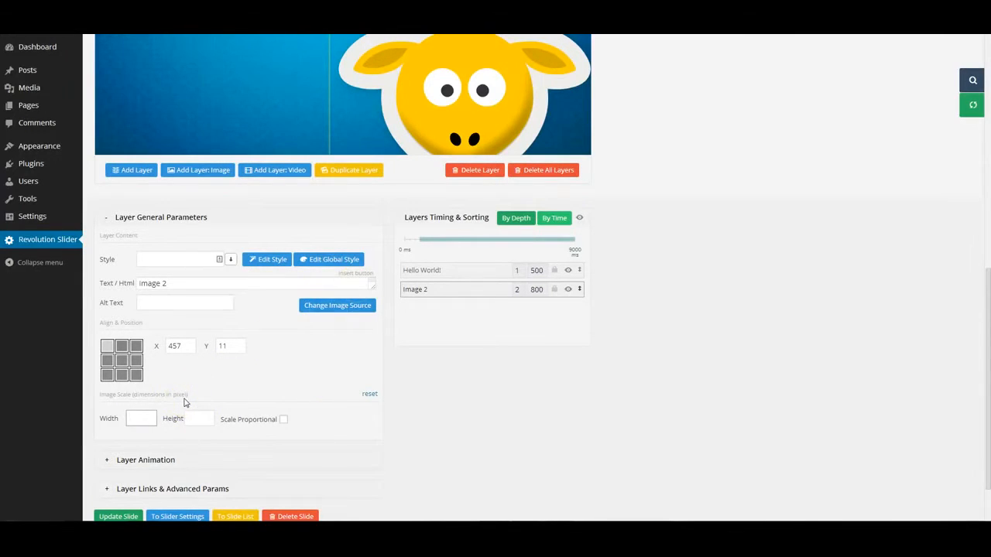
key(Tab)
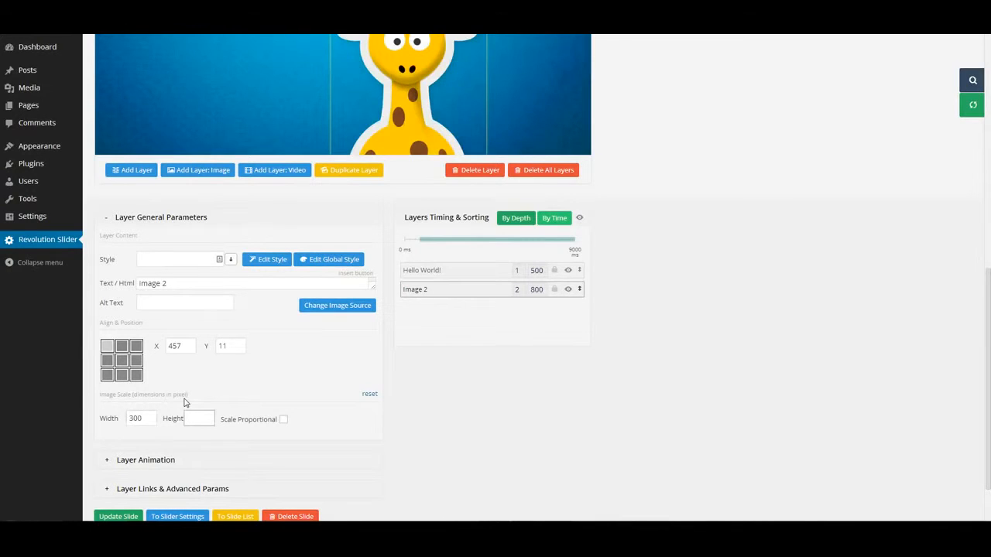
click(283, 420)
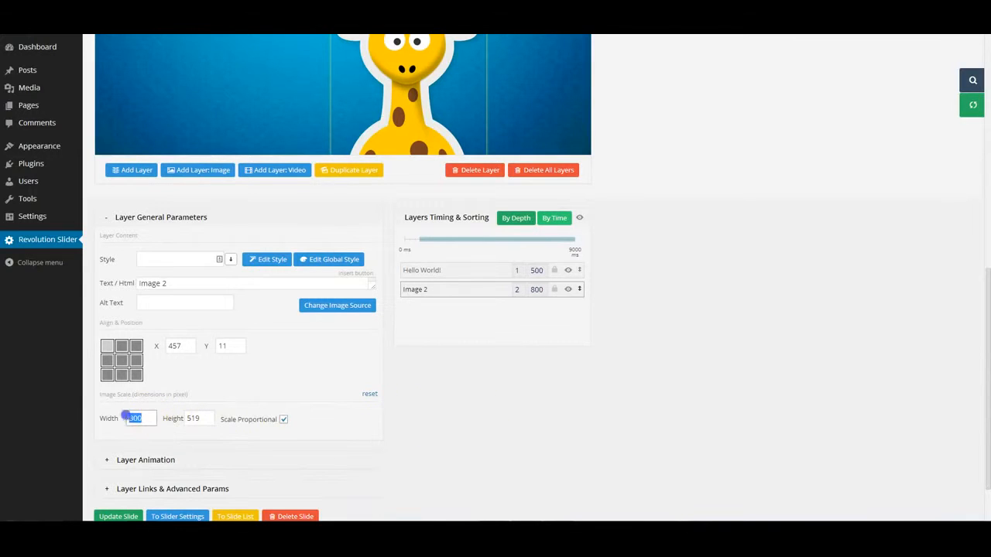
- Set the giraffe image layer's width to 200 pixels with proportional scaling and check its fit on the slide
click(126, 419)
text(200)
key(Tab)
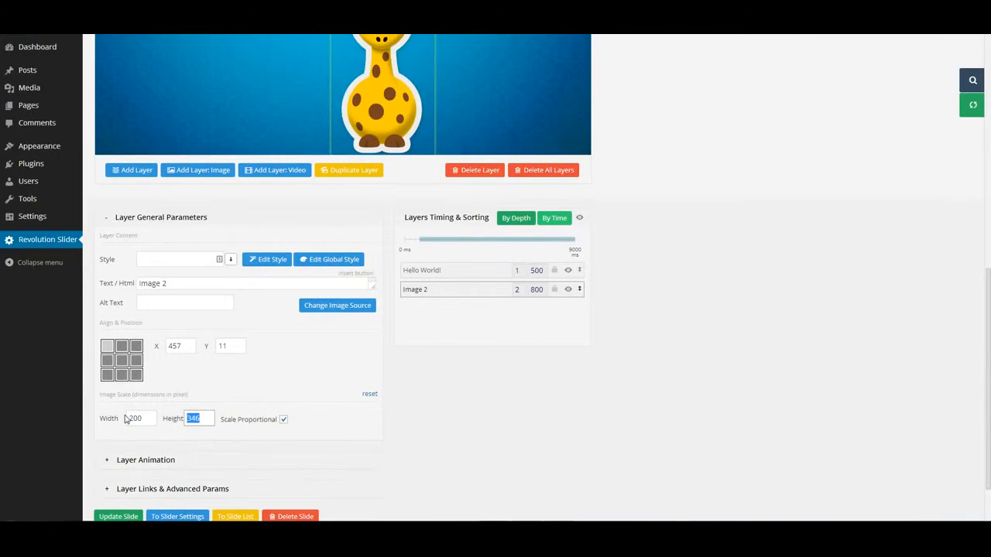
scroll(594, 237, up, 3)
scroll(595, 237, down, 1)
scroll(595, 237, down, 2)
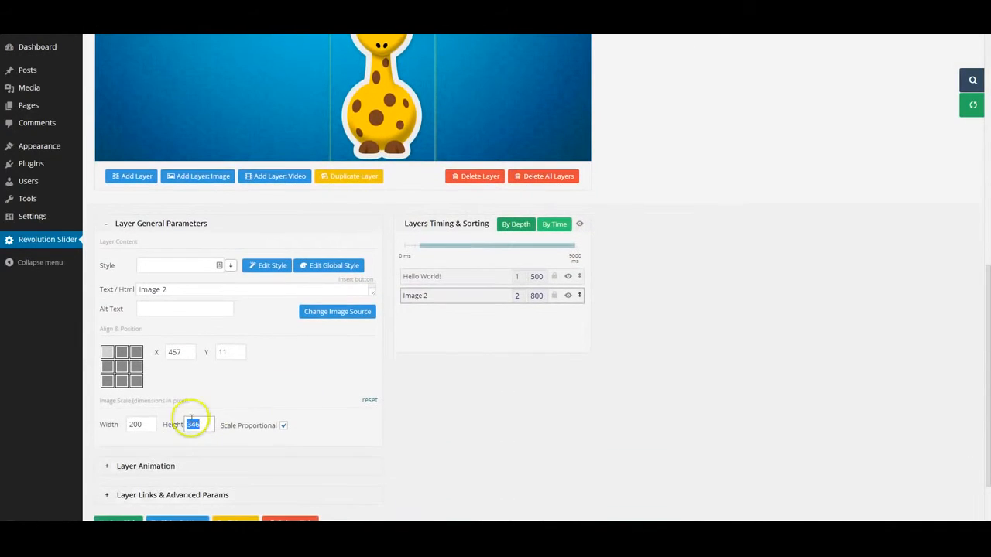
- Set the giraffe image layer's width to 175 pixels with proportional scaling so it fits within the slide
click(137, 425)
text(175)
key(Tab)
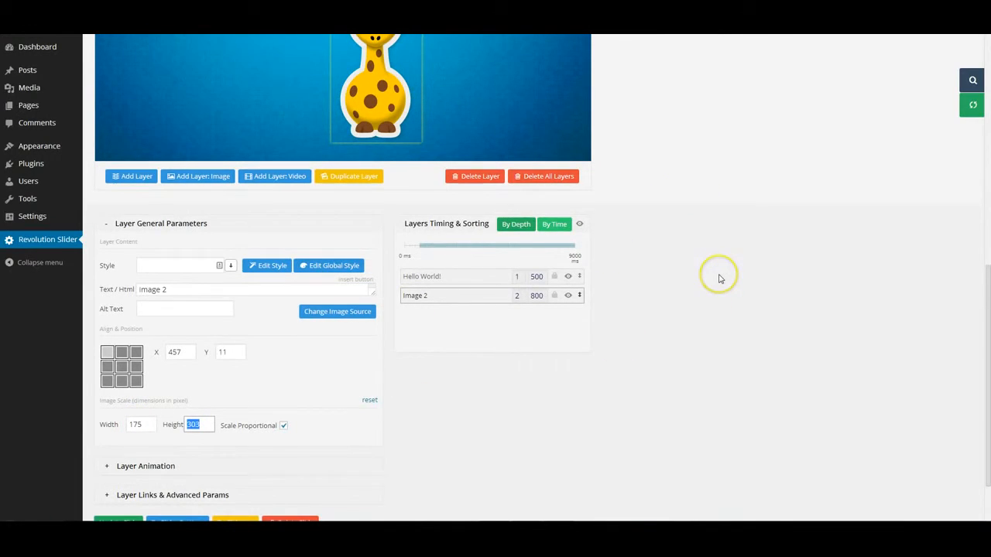
scroll(719, 277, up, 2)
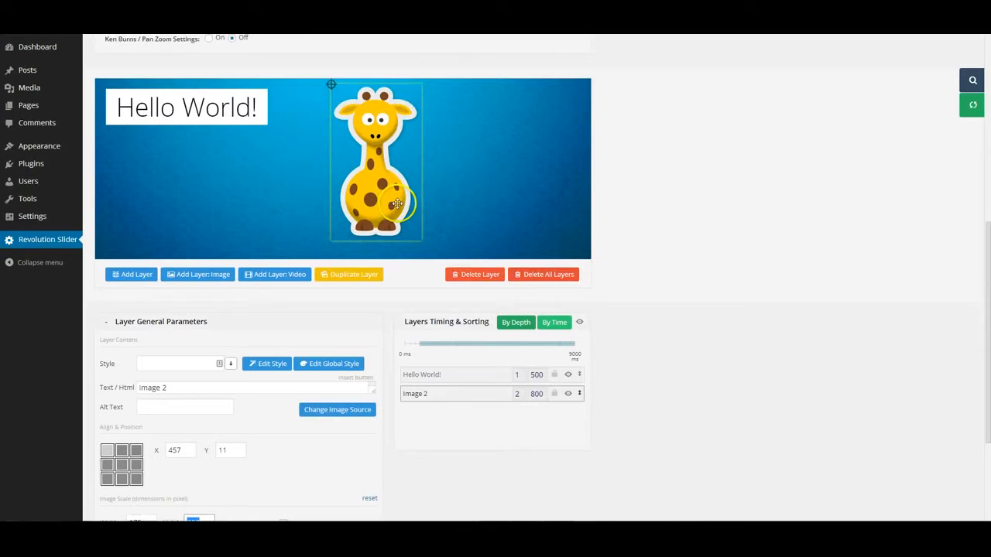
scroll(653, 270, down, 2)
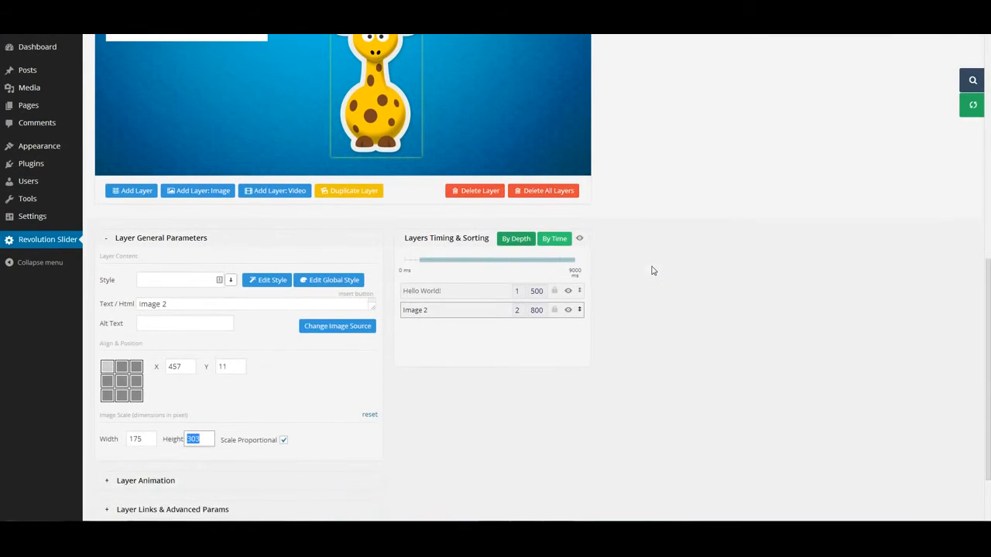
scroll(652, 271, up, 1)
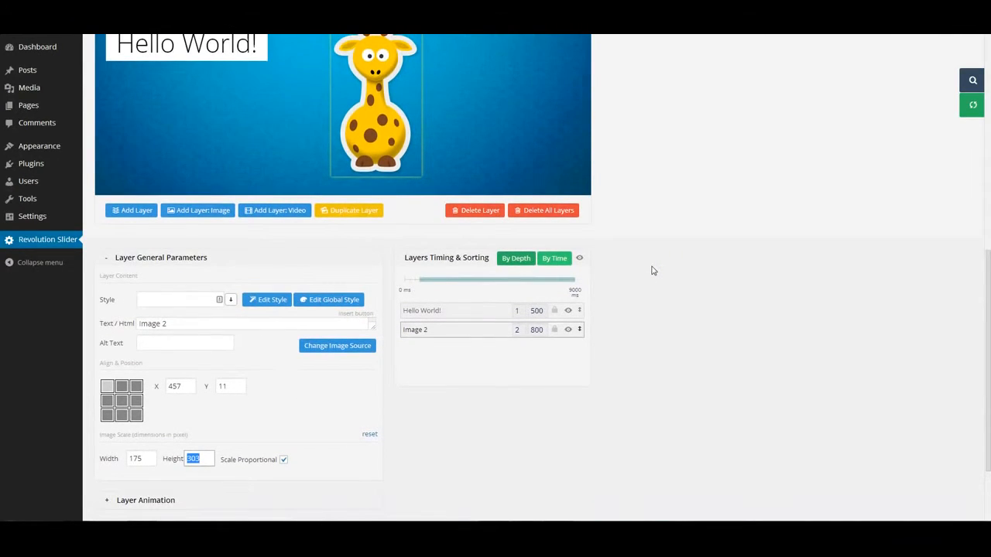
scroll(652, 270, up, 1)
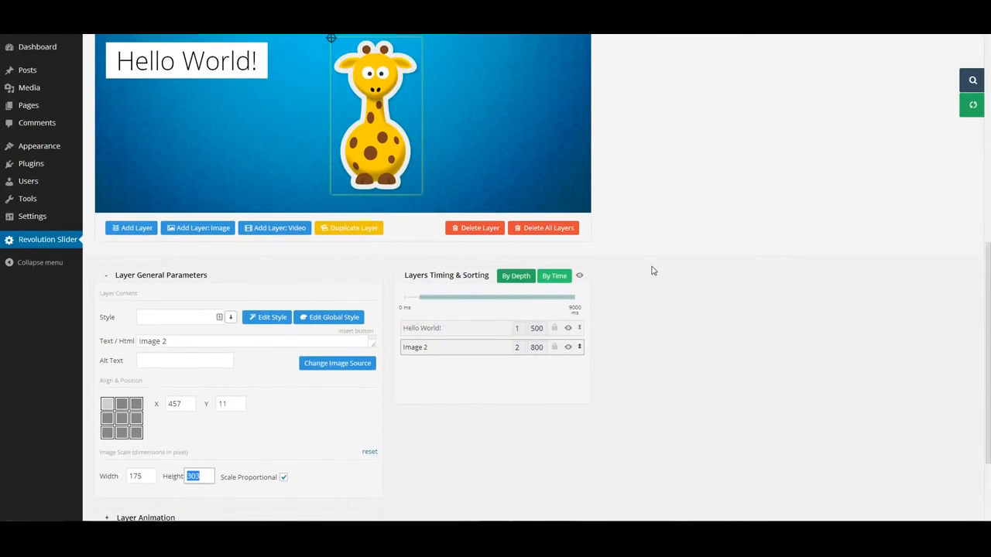
scroll(653, 270, down, 2)
scroll(653, 270, down, 1)
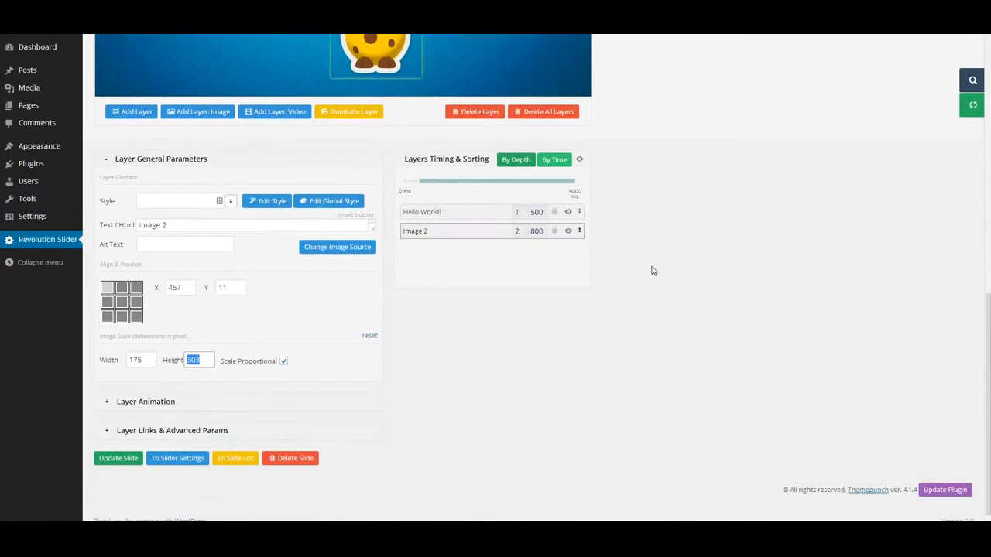
scroll(652, 270, down, 1)
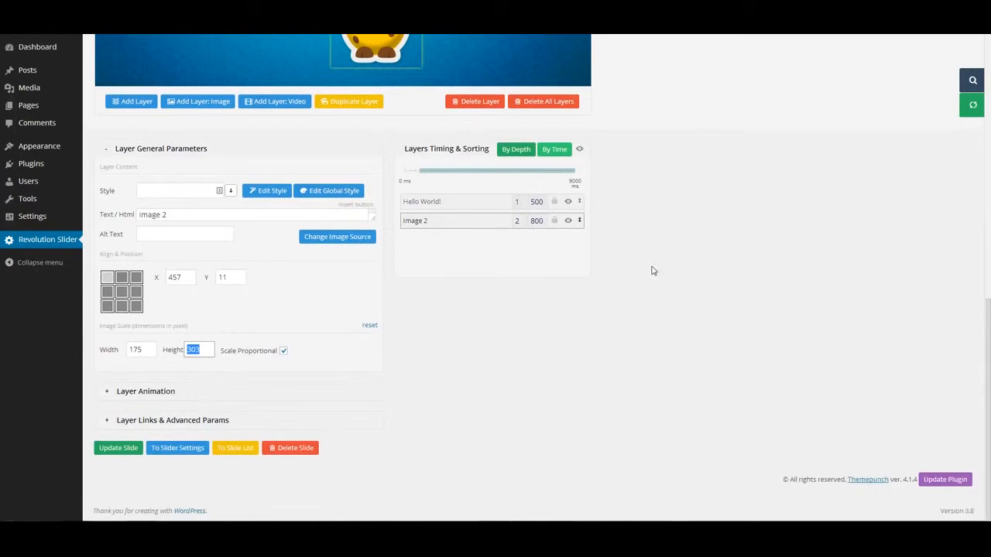
scroll(653, 270, up, 1)
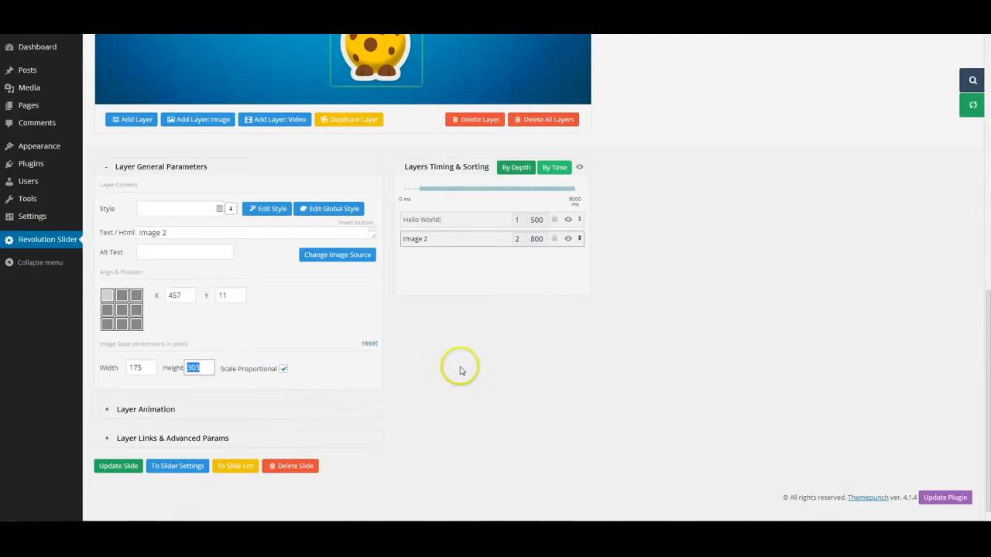
scroll(549, 343, up, 2)
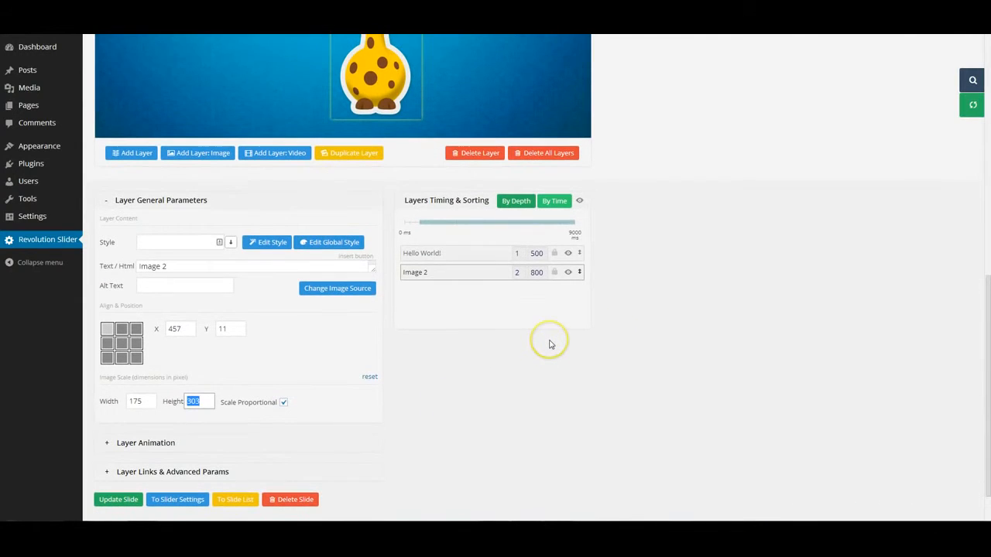
scroll(736, 288, down, 2)
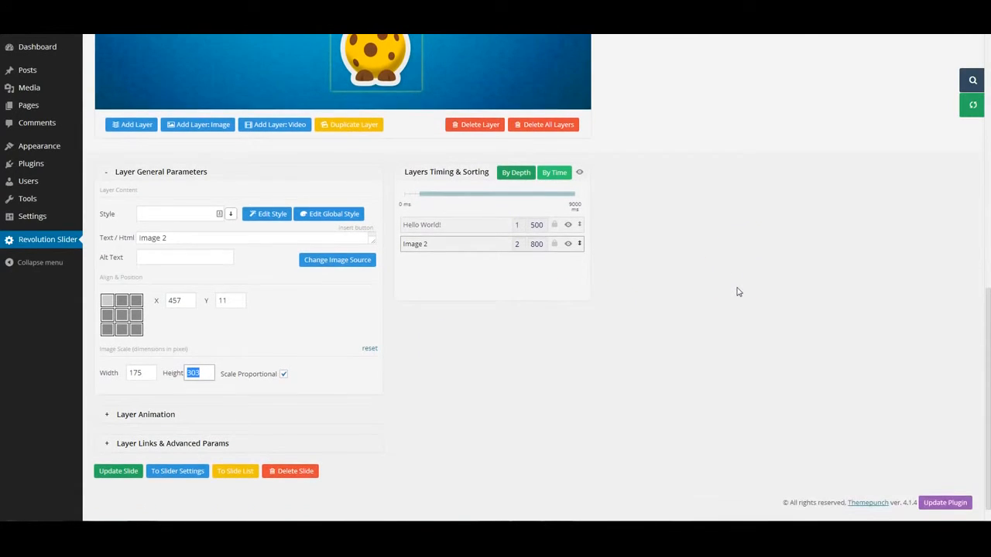
scroll(736, 290, up, 6)
scroll(650, 424, down, 3)
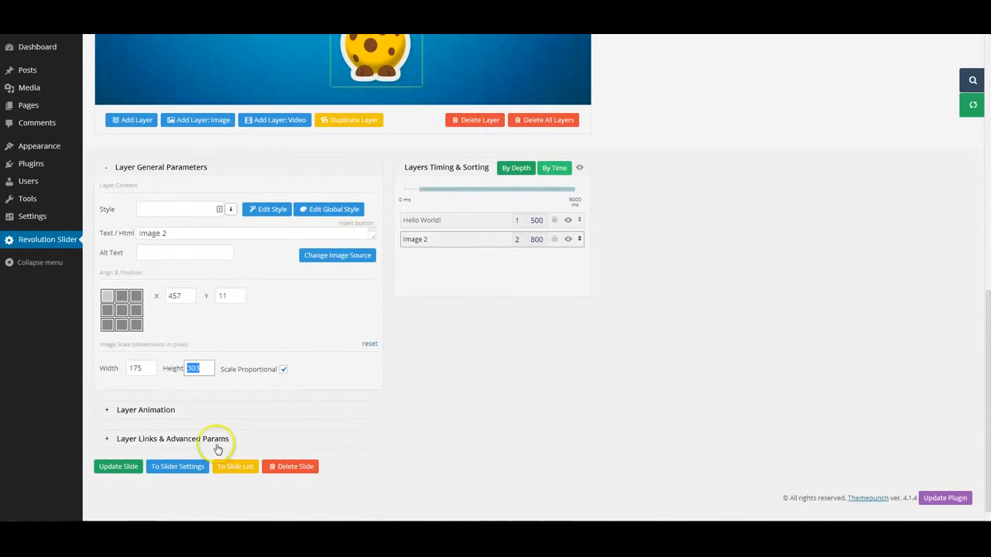
- Update the slide, and give the giraffe layer a Random Rotate start animation with a start speed of 2000 ms
click(111, 468)
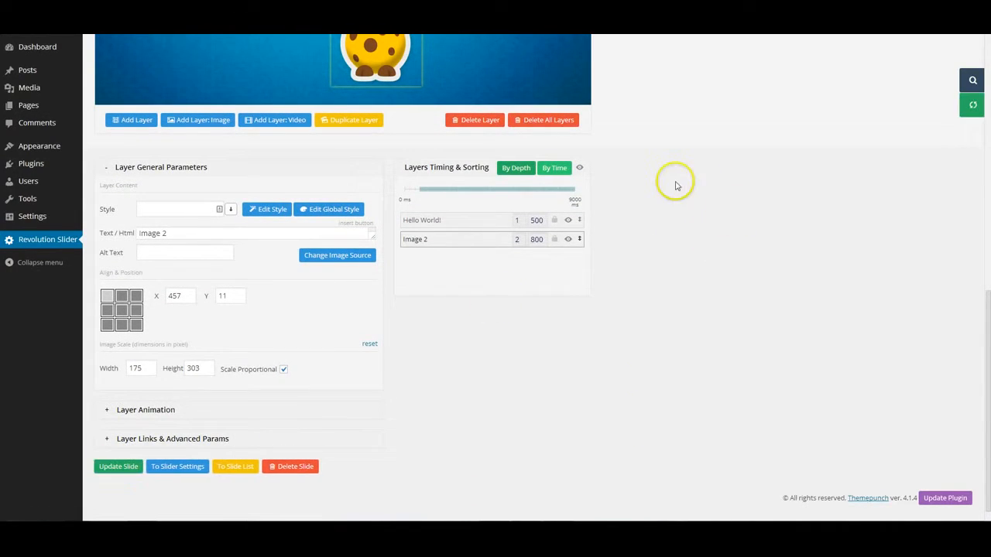
click(147, 410)
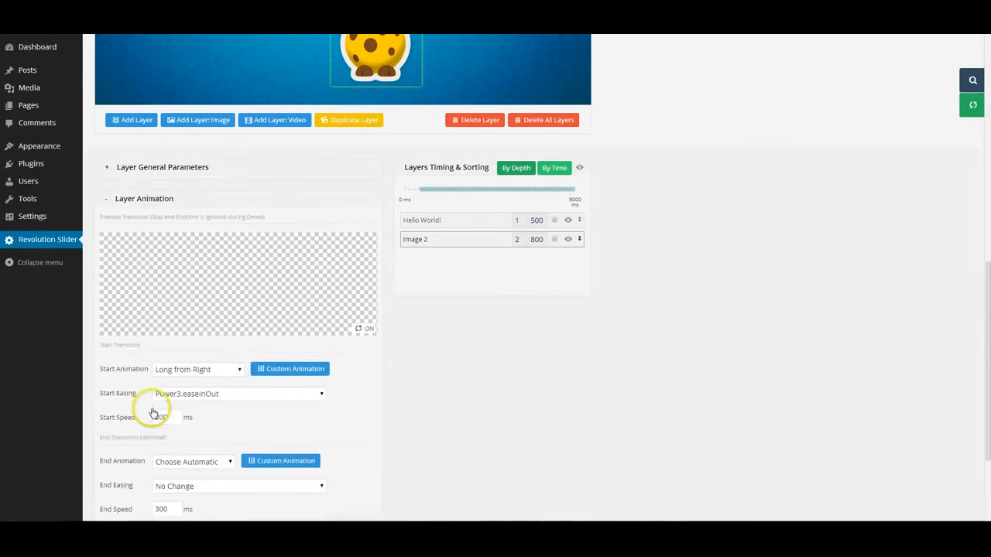
drag(174, 415, 107, 414)
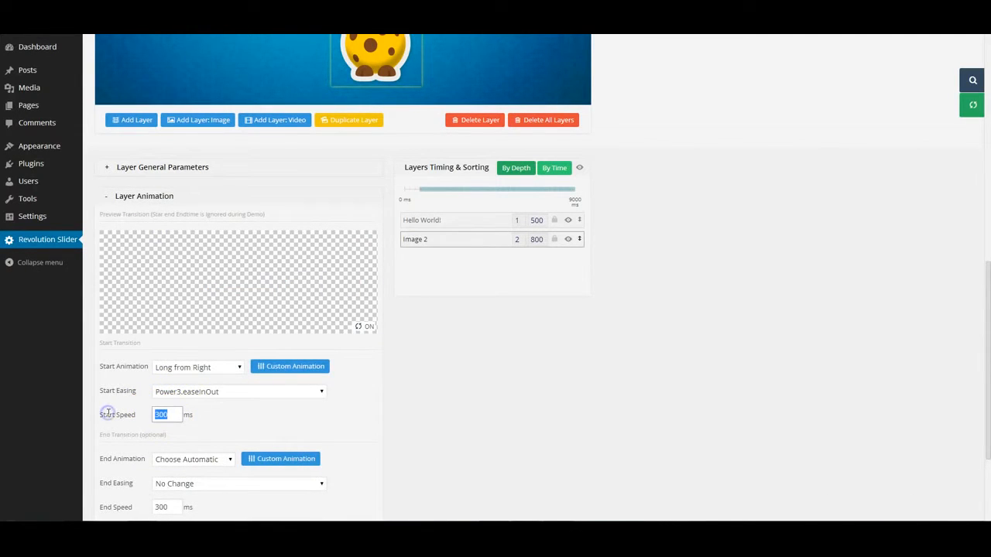
text(2000)
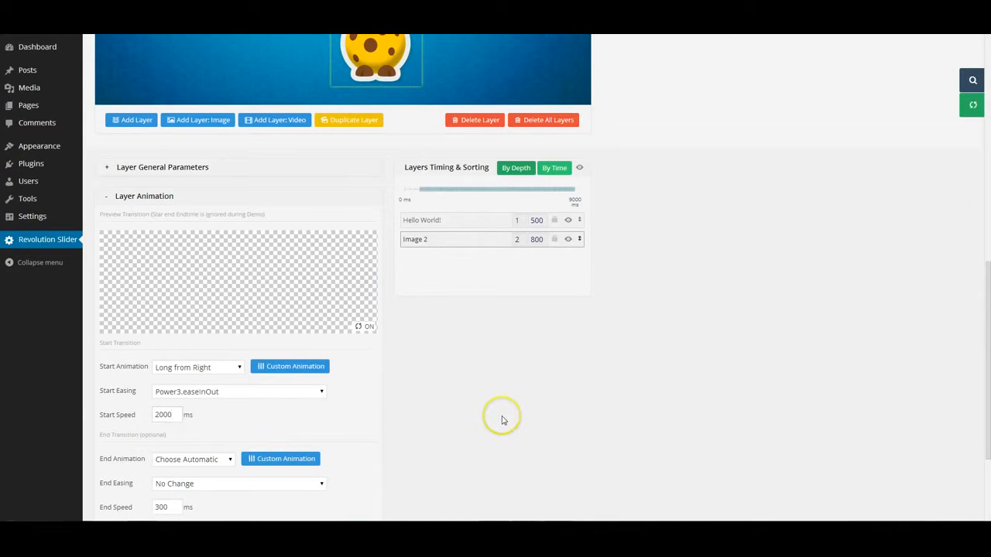
scroll(500, 415, down, 2)
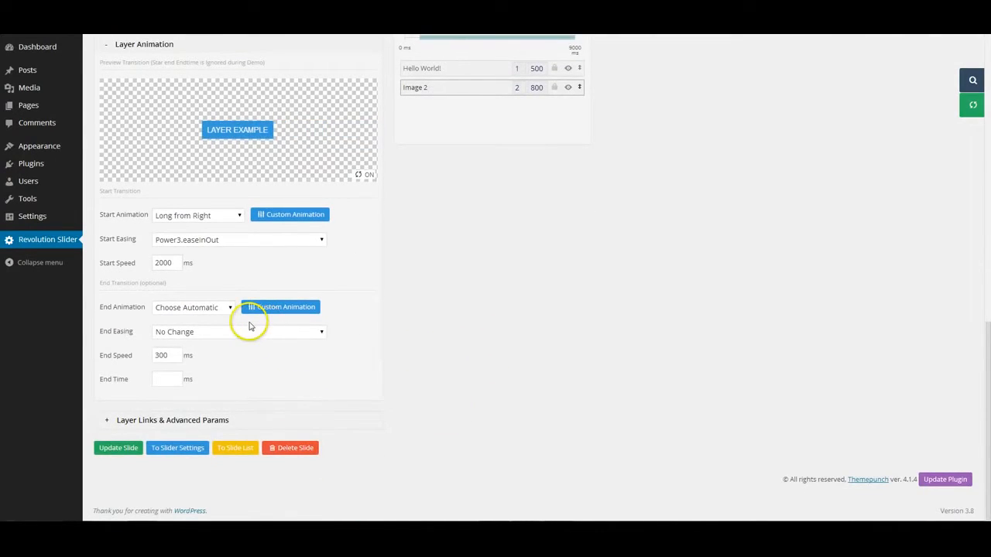
click(204, 215)
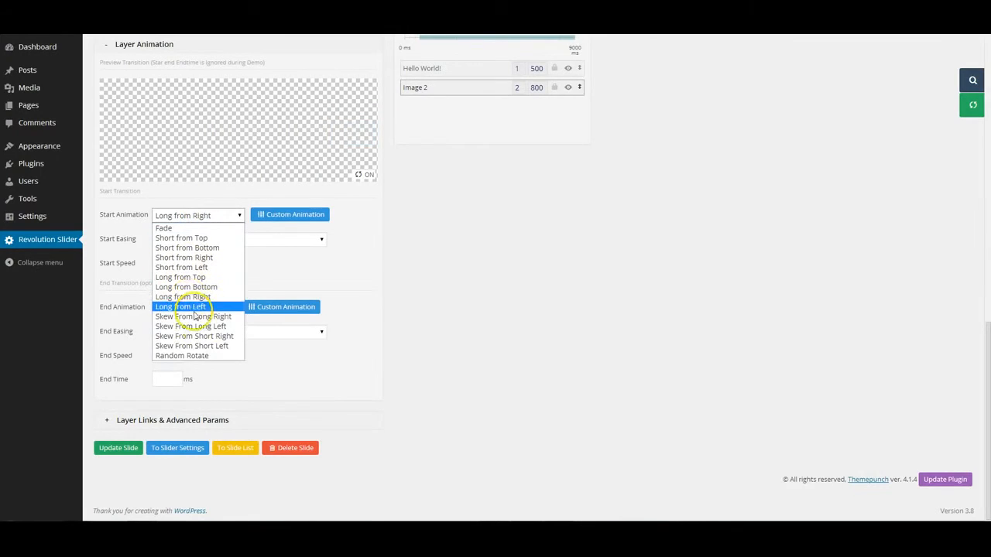
click(193, 357)
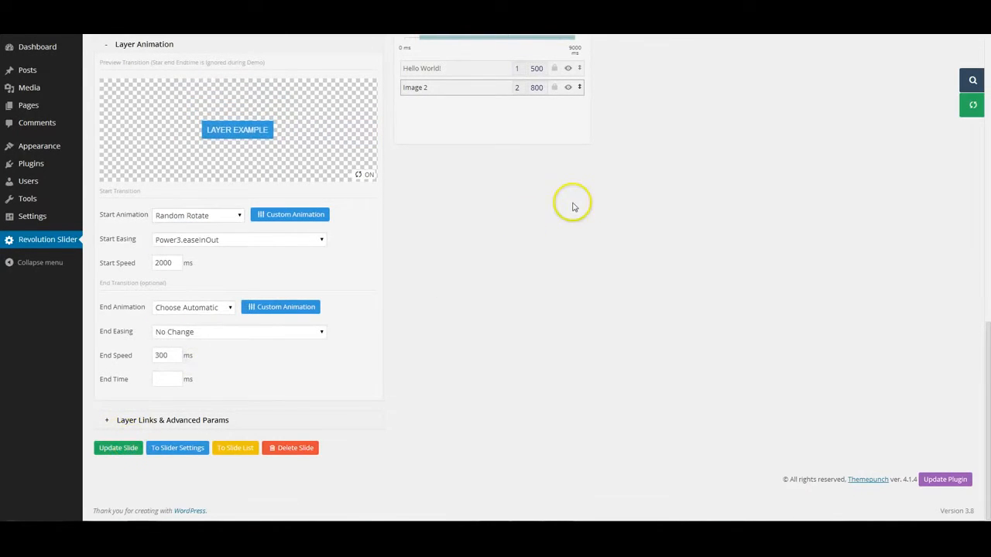
- Preview the slide's animations, close the preview, and move the giraffe image closer to the Hello World! caption
scroll(577, 203, up, 5)
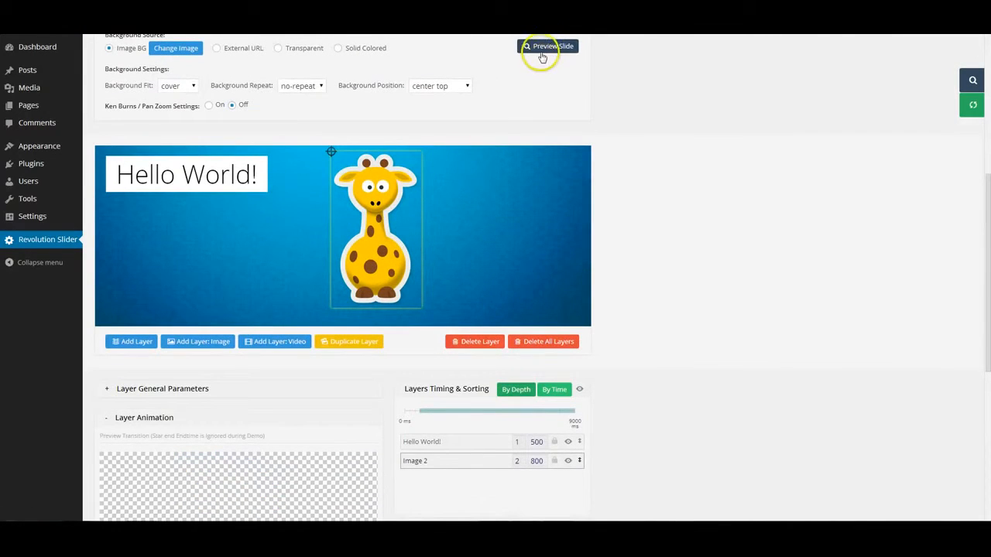
click(544, 48)
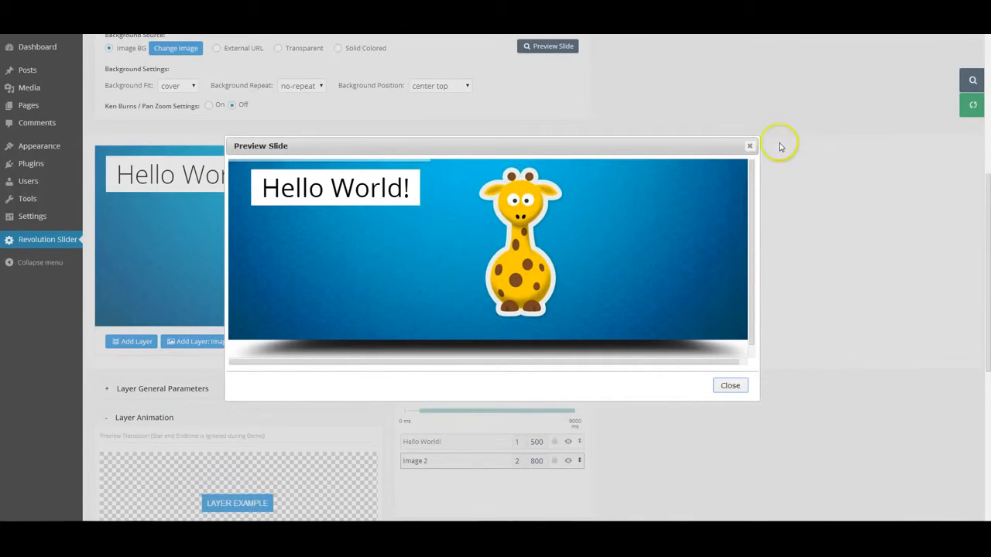
click(750, 146)
drag(350, 235, 299, 242)
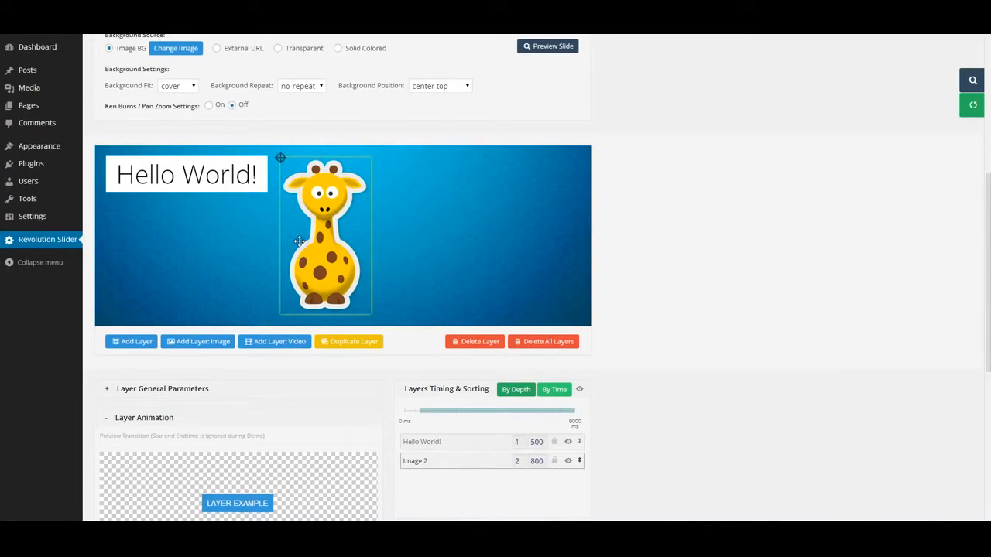
- Add the YouTube video fdJc1_IBKJA as a 320 by 240 video layer and place it right of the giraffe, at about X 586, Y 45
click(288, 345)
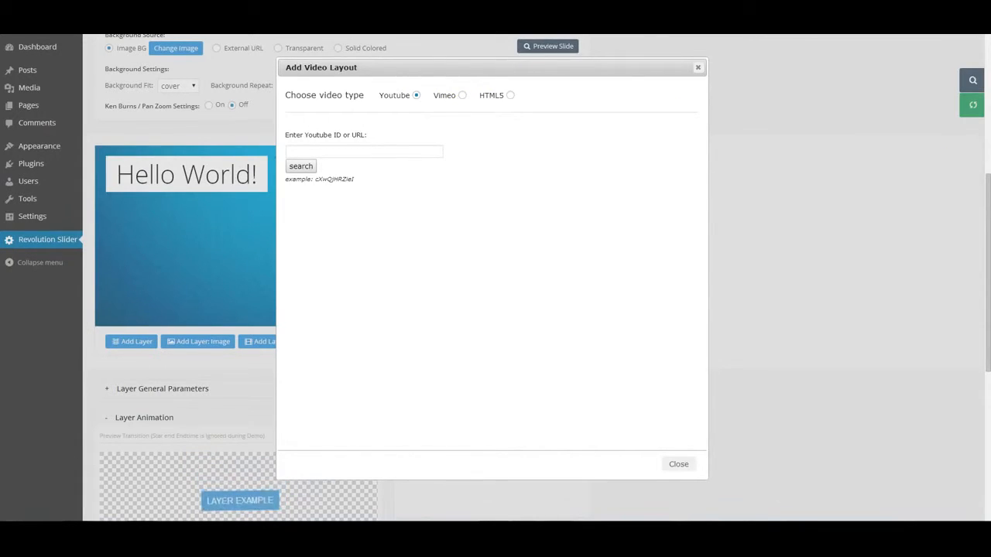
click(359, 155)
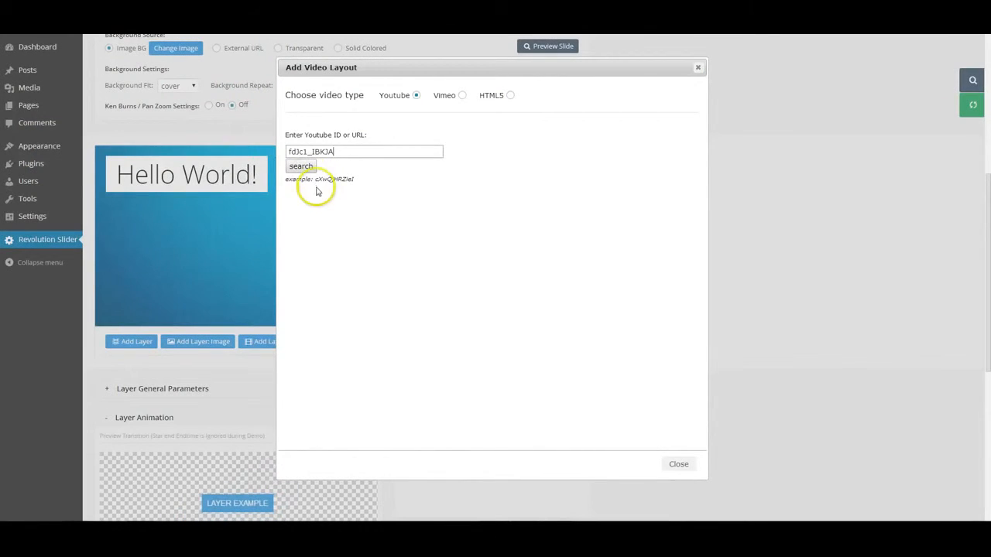
click(299, 167)
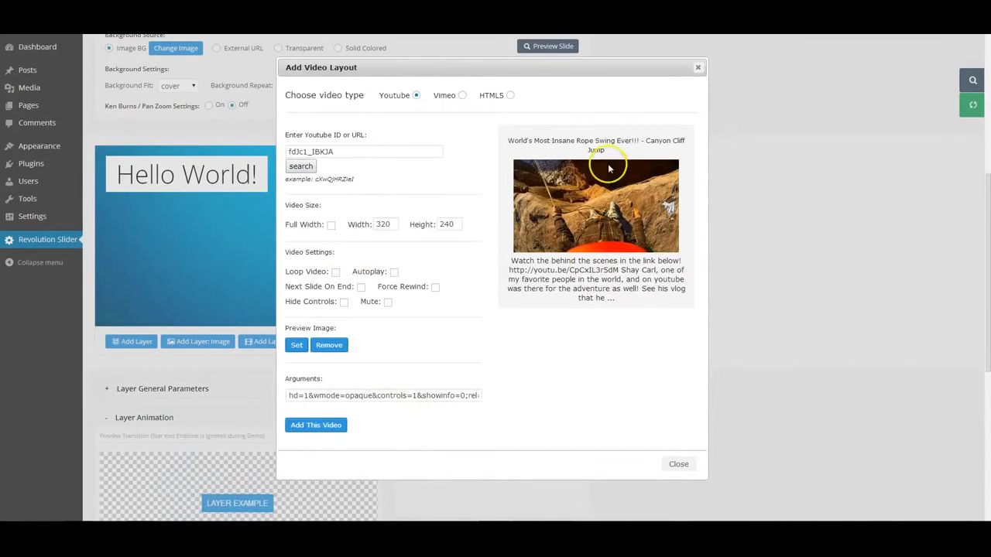
click(339, 428)
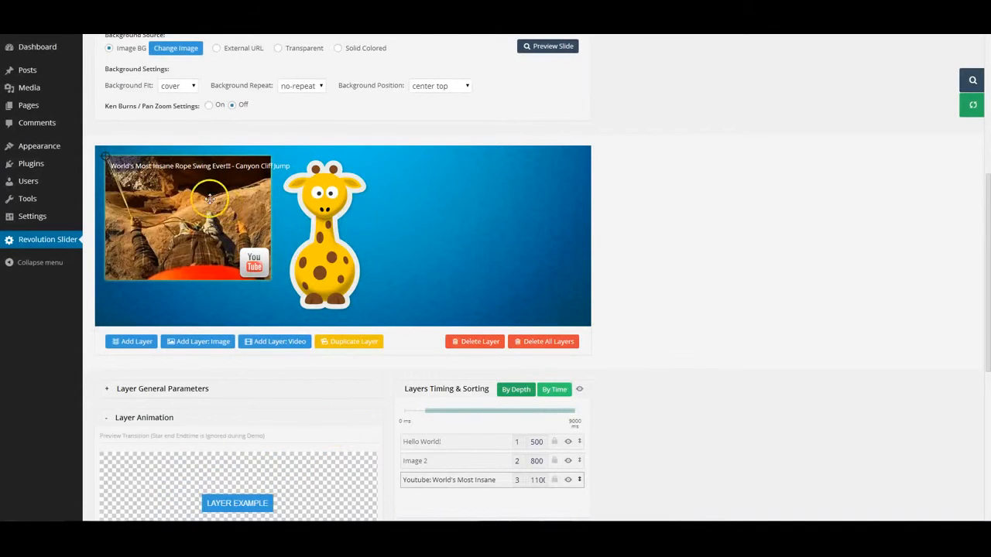
drag(192, 209, 484, 223)
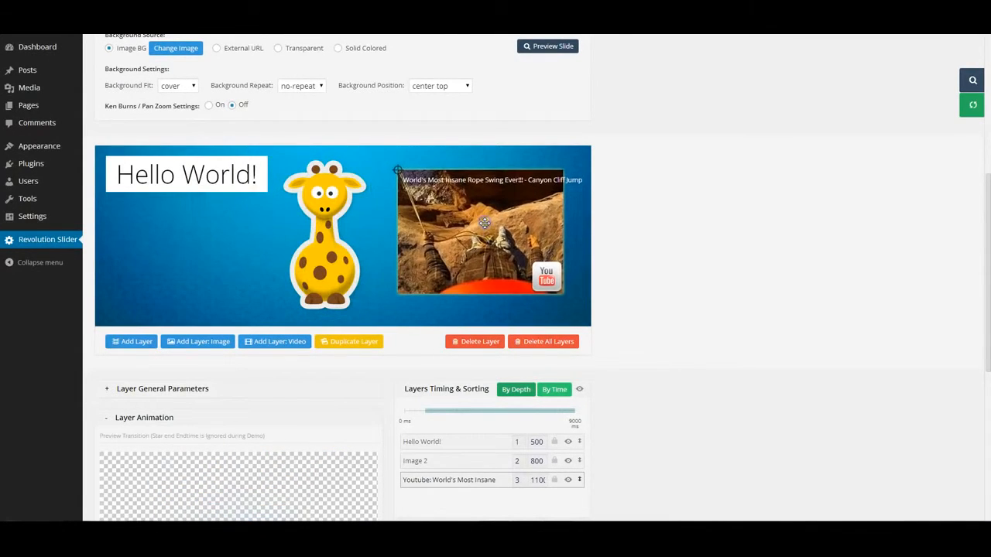
- Shorten the video layer's text to "Youtube: World's Most Insane Rope"
click(176, 389)
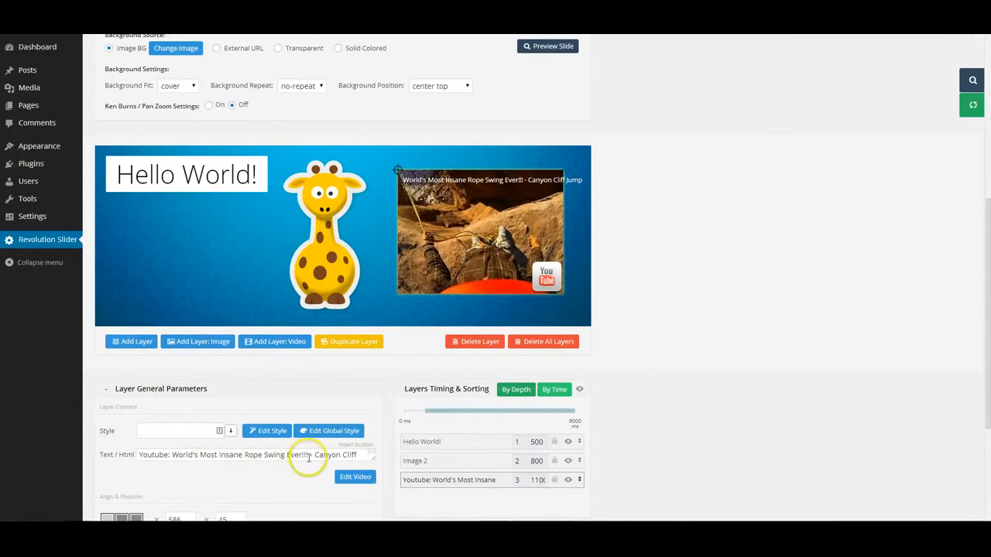
drag(311, 457, 712, 488)
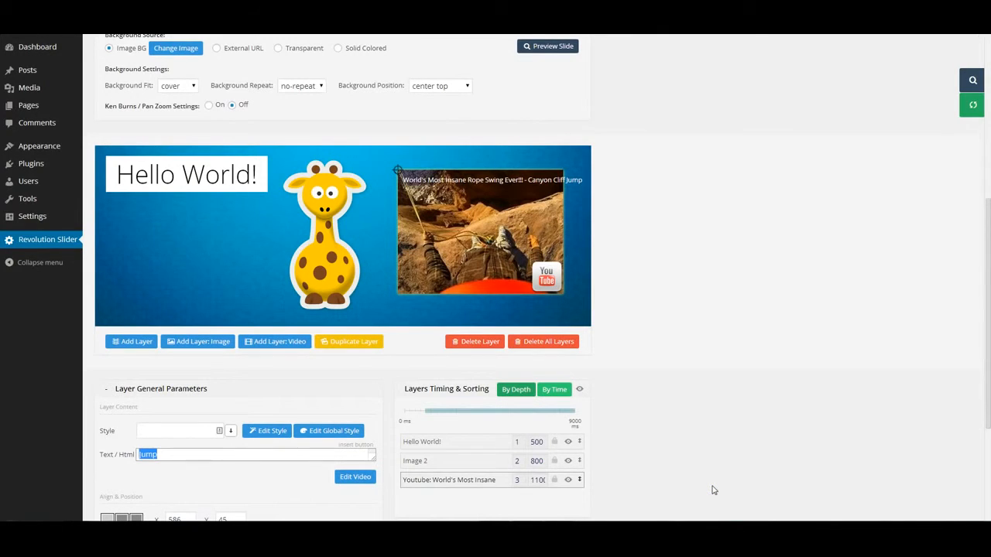
key(BackSpace)
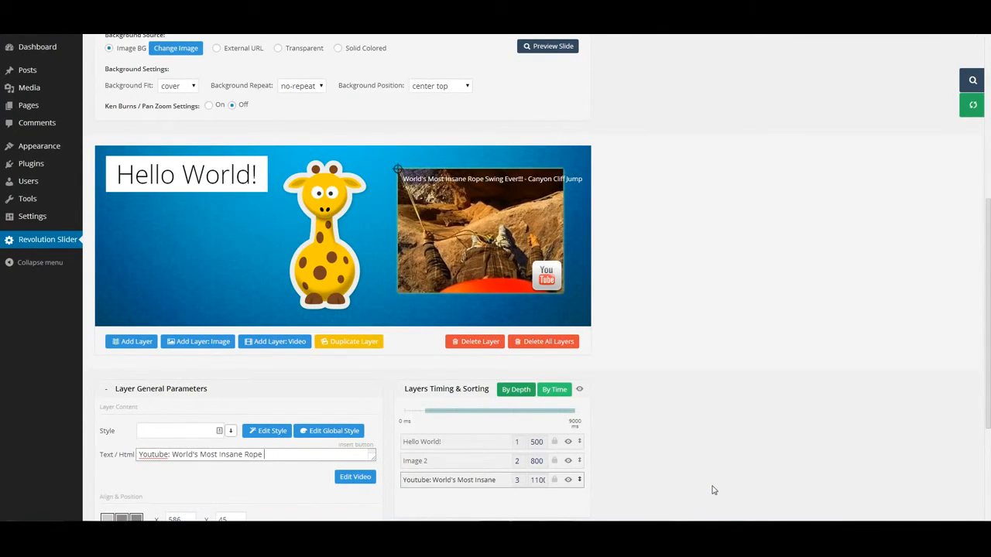
click(288, 476)
click(692, 360)
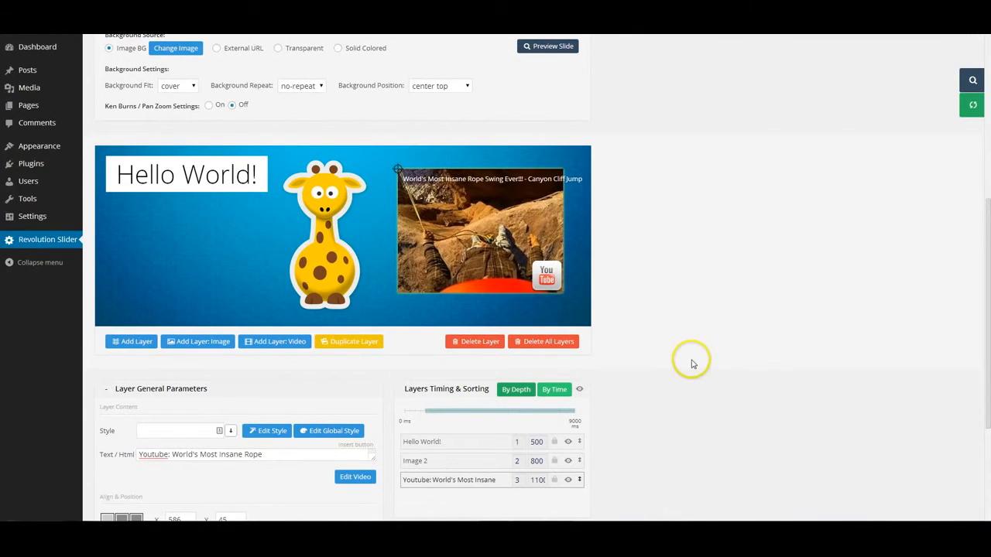
- Preview the slide and play the embedded YouTube video in the preview
click(552, 46)
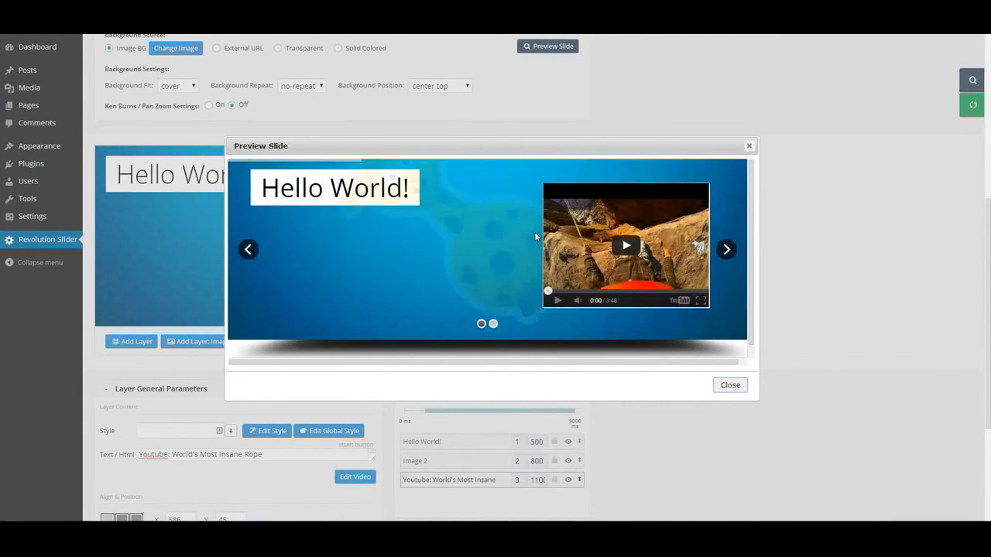
click(623, 247)
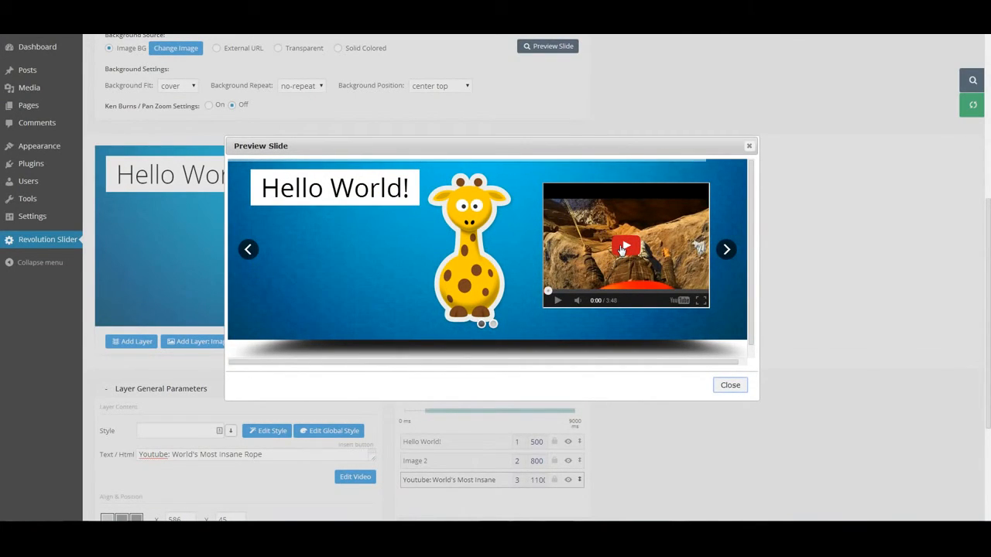
click(621, 248)
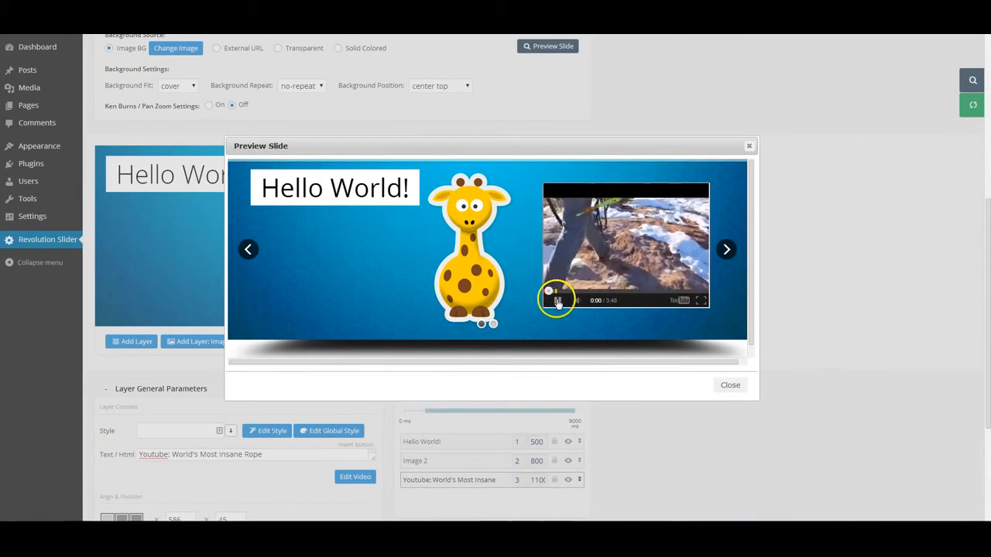
- Close the slide preview with the playing video and save the slide with its caption, image and video layers
click(557, 301)
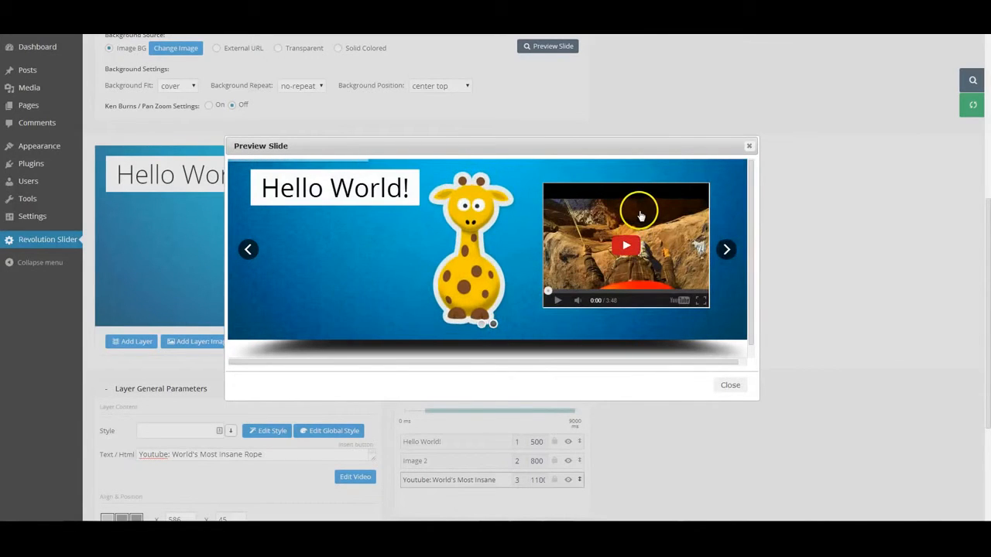
click(748, 147)
scroll(690, 244, down, 1)
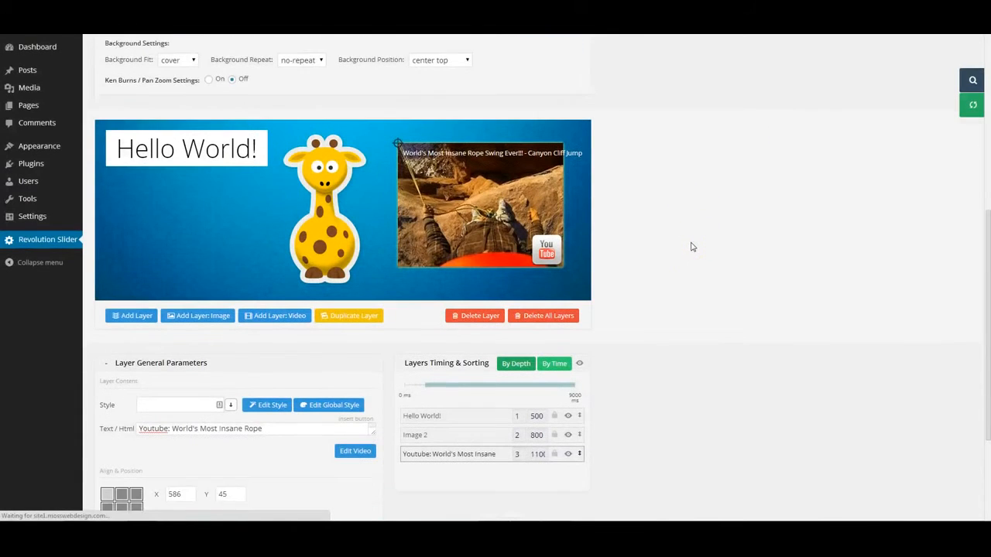
scroll(693, 247, down, 1)
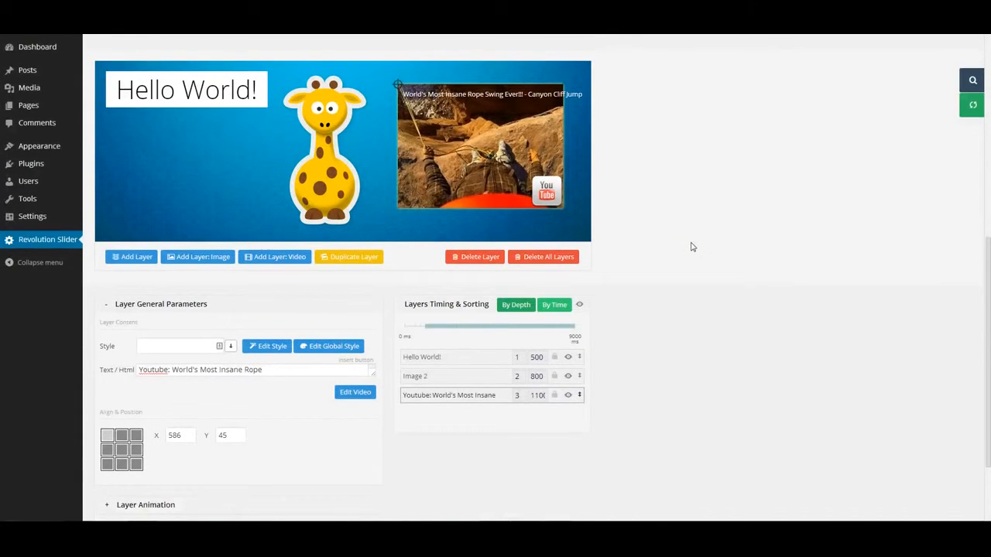
scroll(693, 247, down, 3)
scroll(693, 245, up, 2)
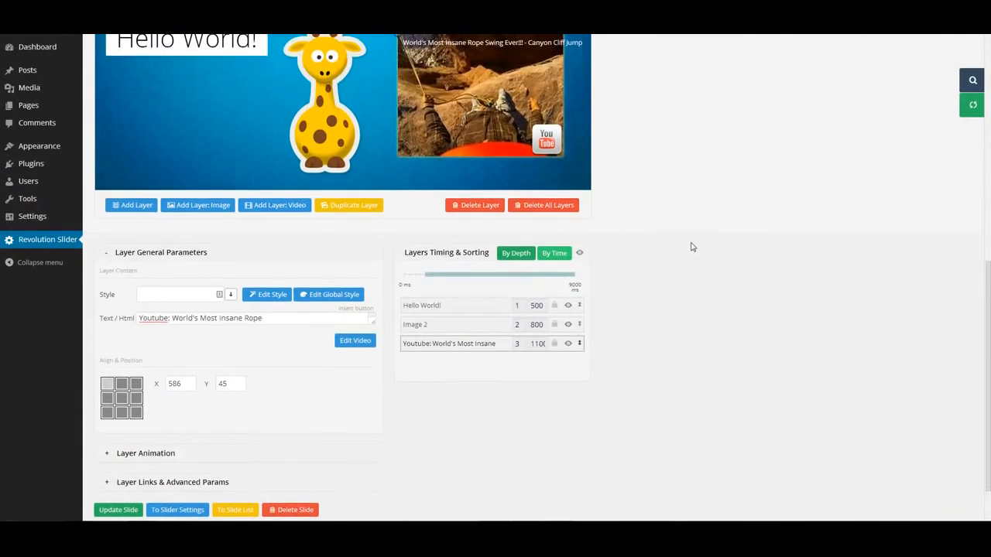
scroll(692, 245, down, 2)
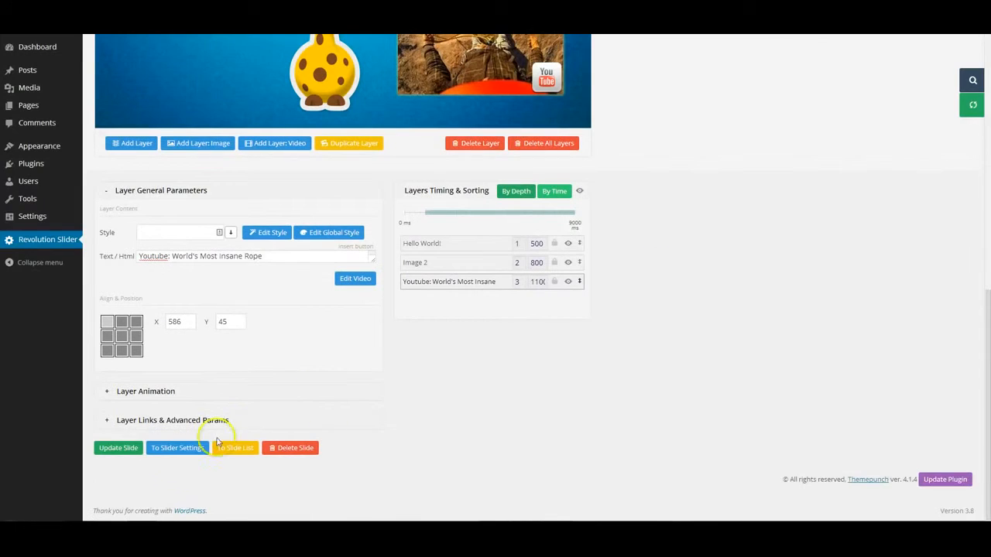
click(119, 451)
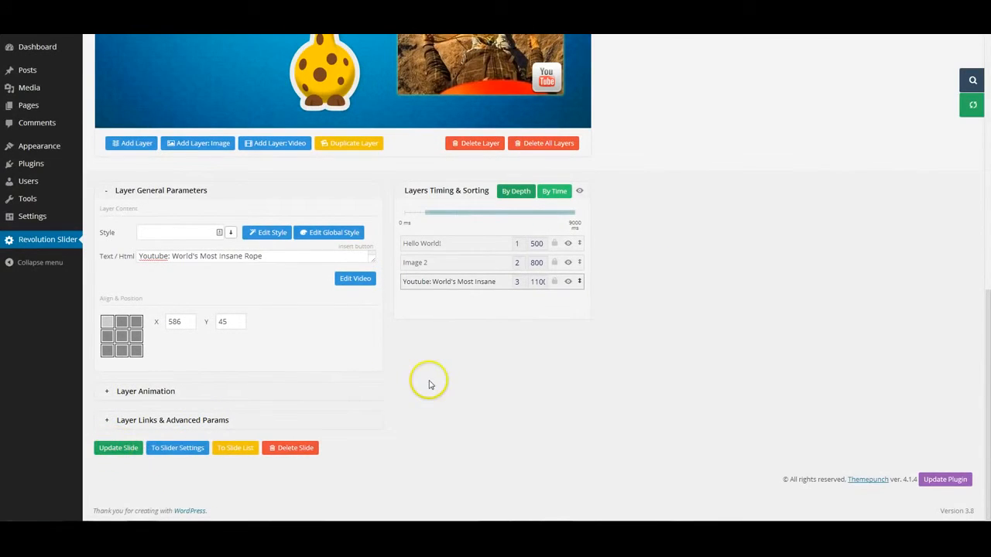
click(121, 453)
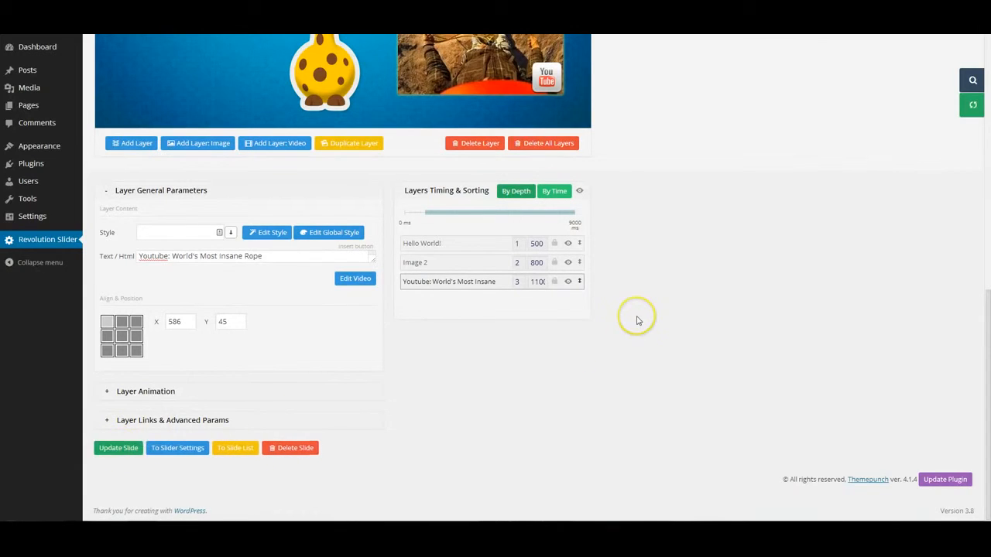
- Open the Widgets management page and look over the live site's front page down to the footer
scroll(635, 319, up, 3)
scroll(620, 319, up, 4)
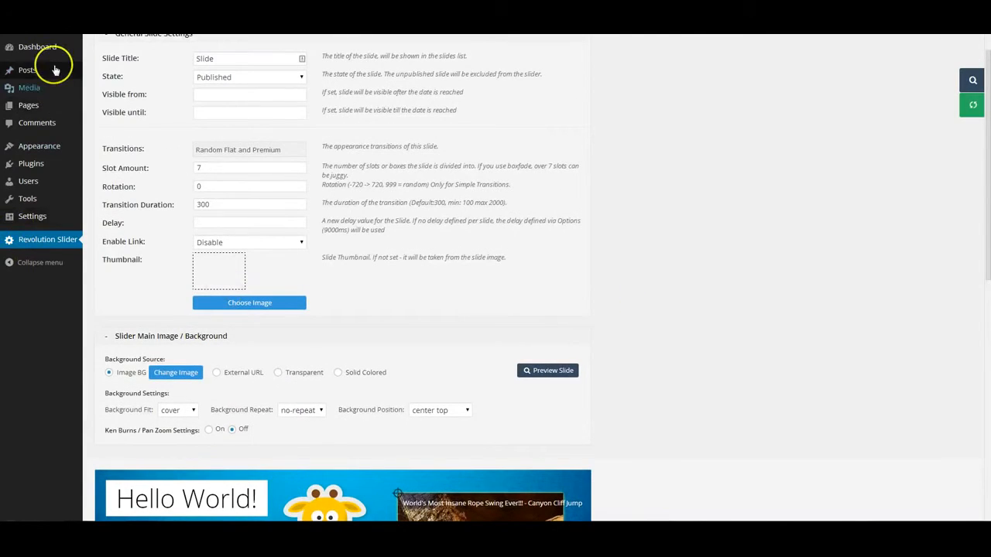
mouse_move(31, 78)
mouse_move(54, 109)
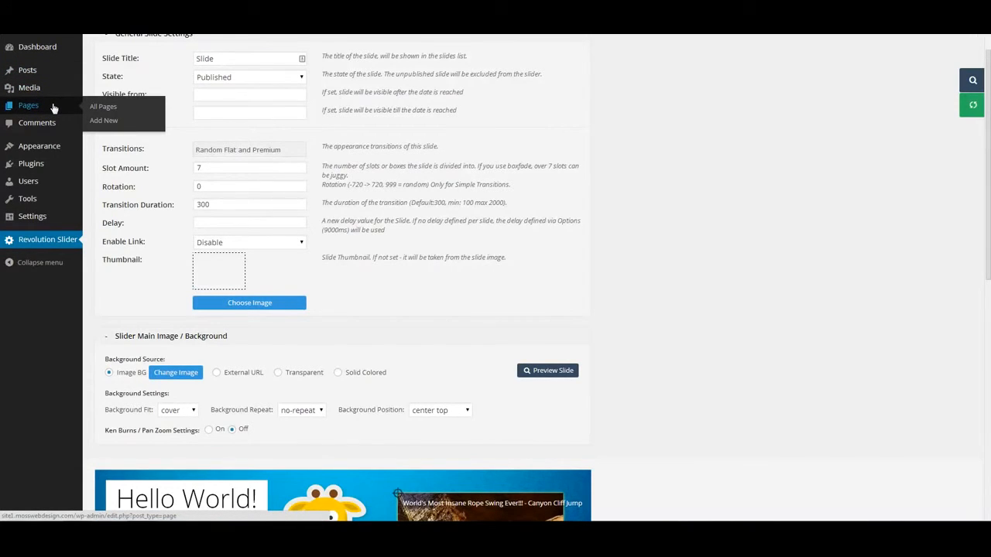
mouse_move(50, 152)
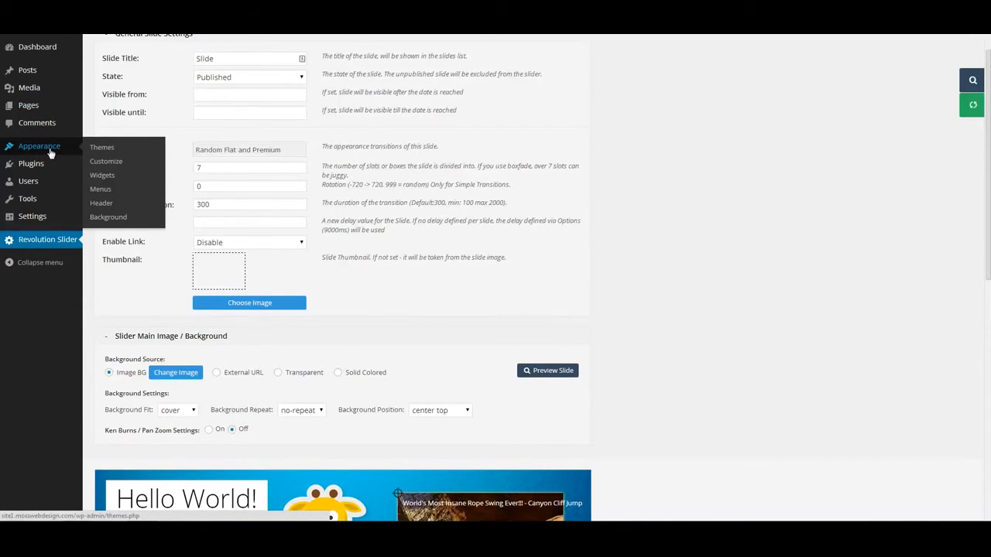
click(103, 176)
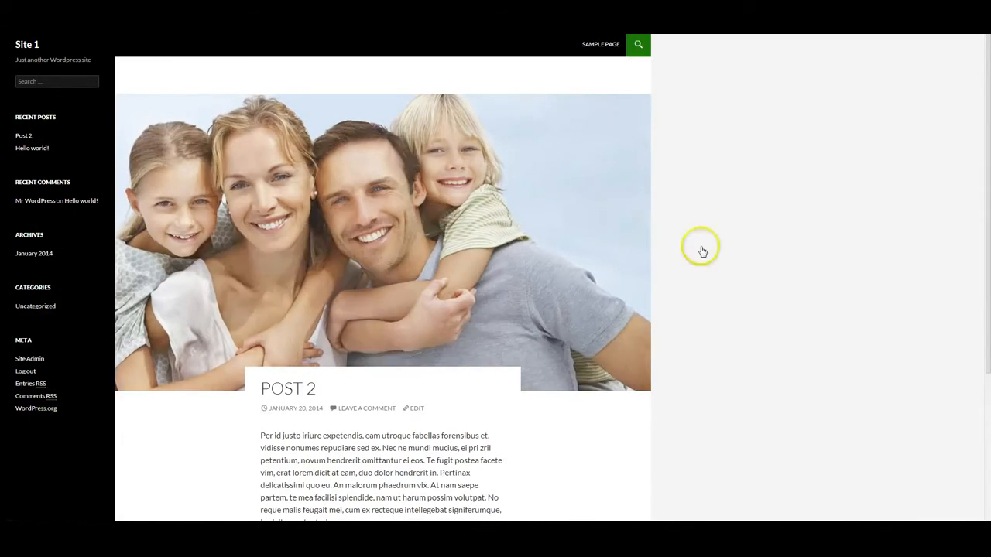
scroll(810, 291, down, 3)
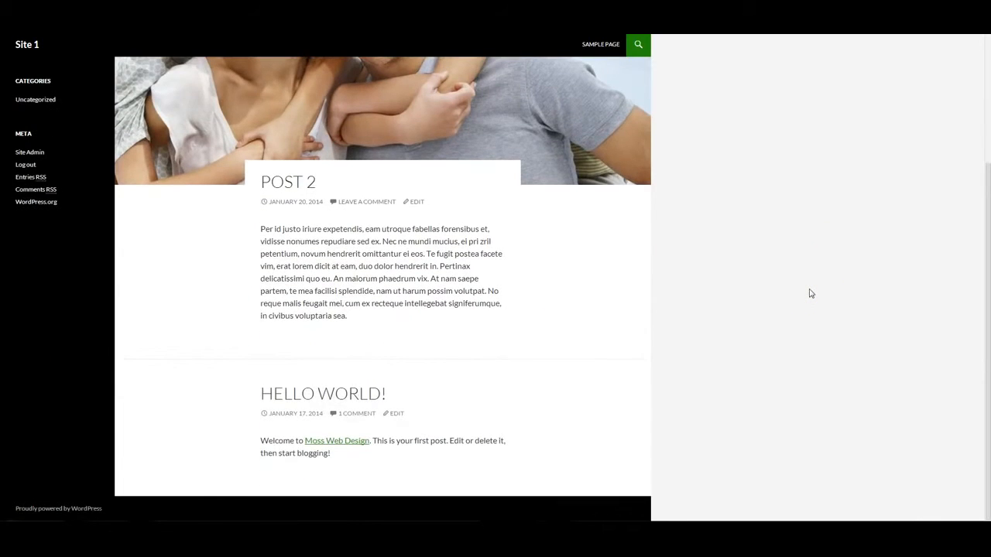
scroll(810, 294, up, 3)
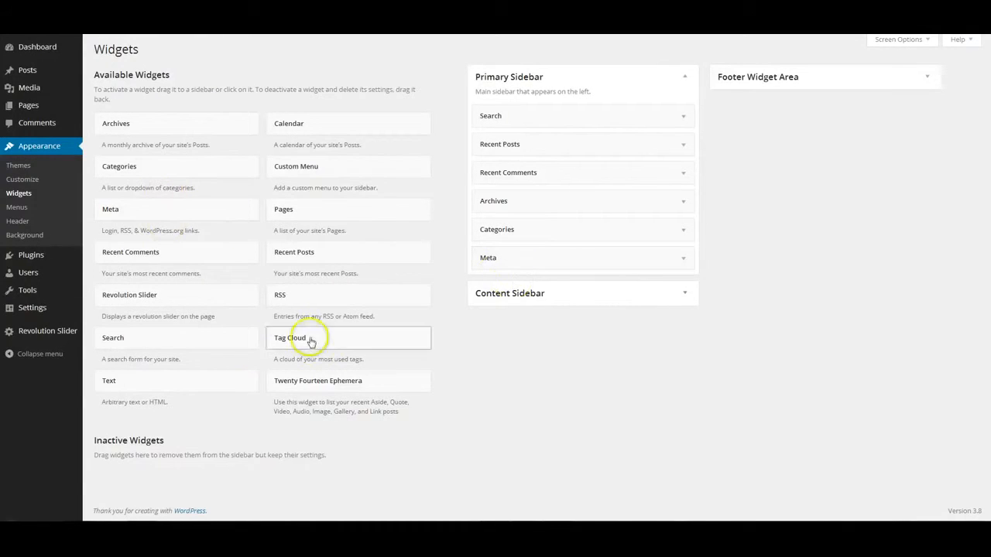
- Add a Revolution Slider widget to the Primary Sidebar and move it into the Footer Widget Area
drag(162, 304, 547, 268)
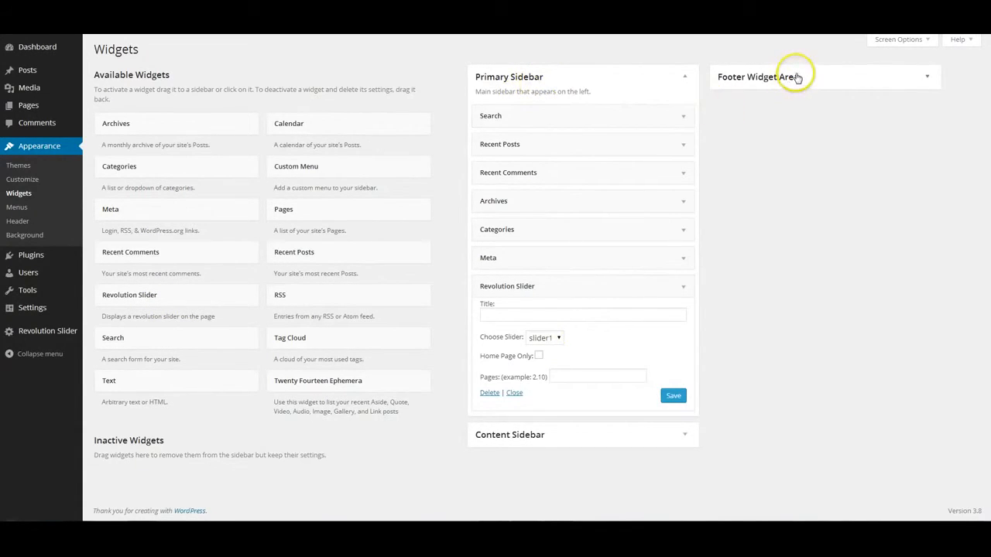
drag(537, 284, 807, 78)
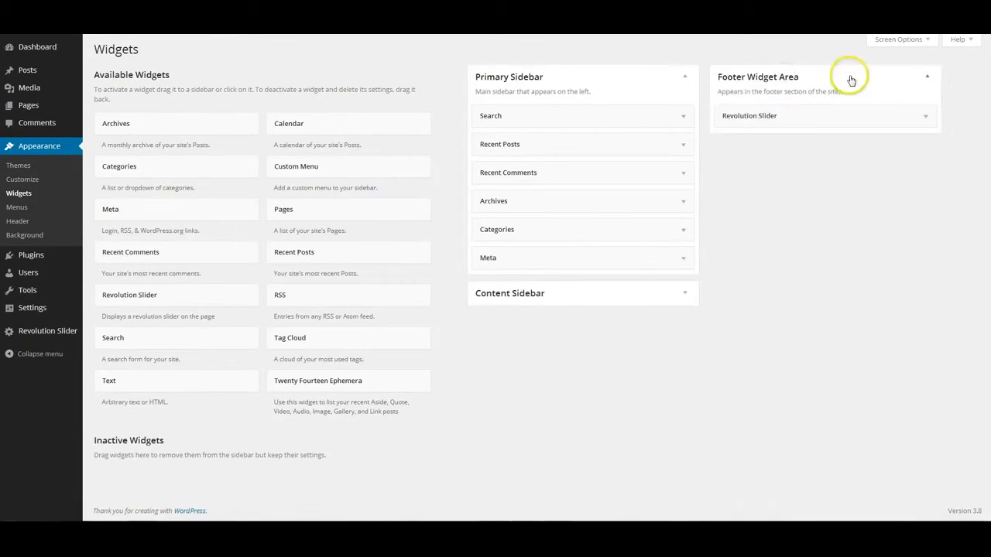
- Examine the footer widget's Home Page Only and Choose Slider settings, keeping slider1 selected
click(812, 118)
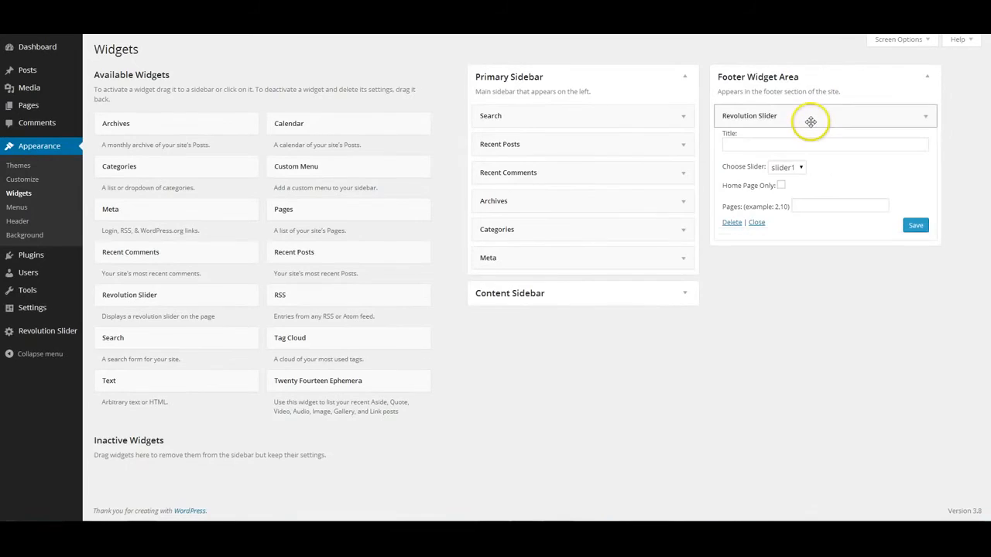
click(781, 187)
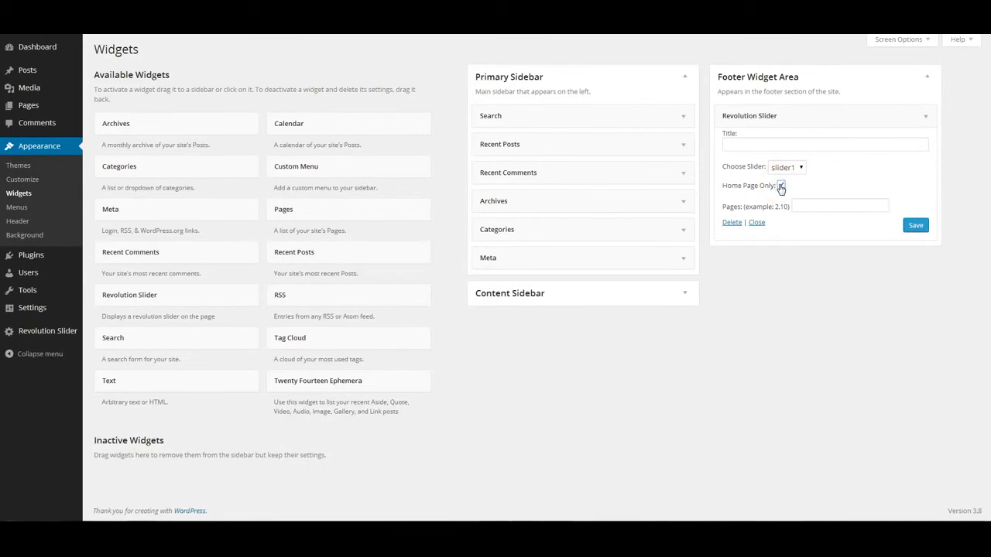
click(792, 174)
click(780, 177)
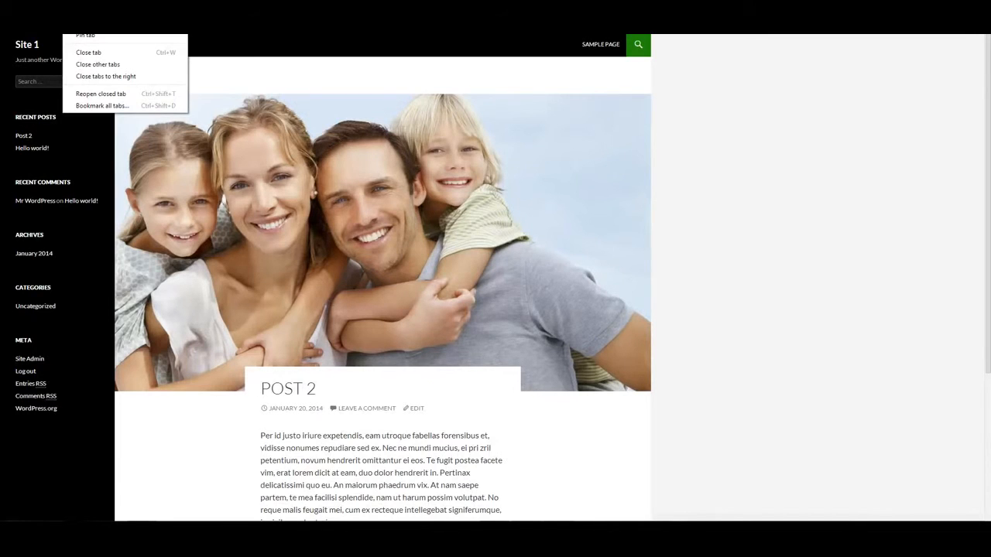
- Reload the live site's front page and check the slider in its footer
click(88, 11)
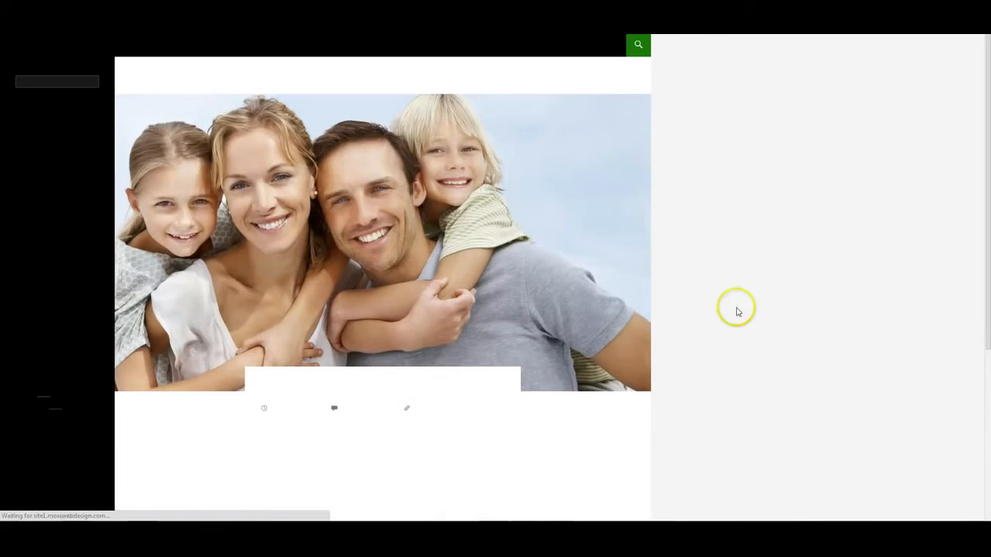
scroll(759, 341, down, 4)
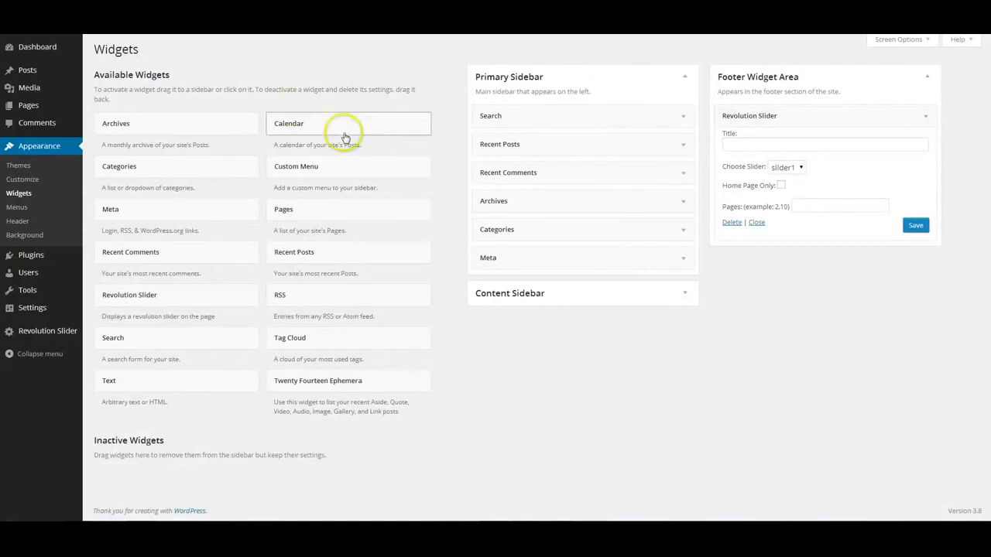
- Move the Revolution Slider widget from the Footer Widget Area to the end of the Primary Sidebar and check it on the reloaded site
drag(781, 116, 546, 289)
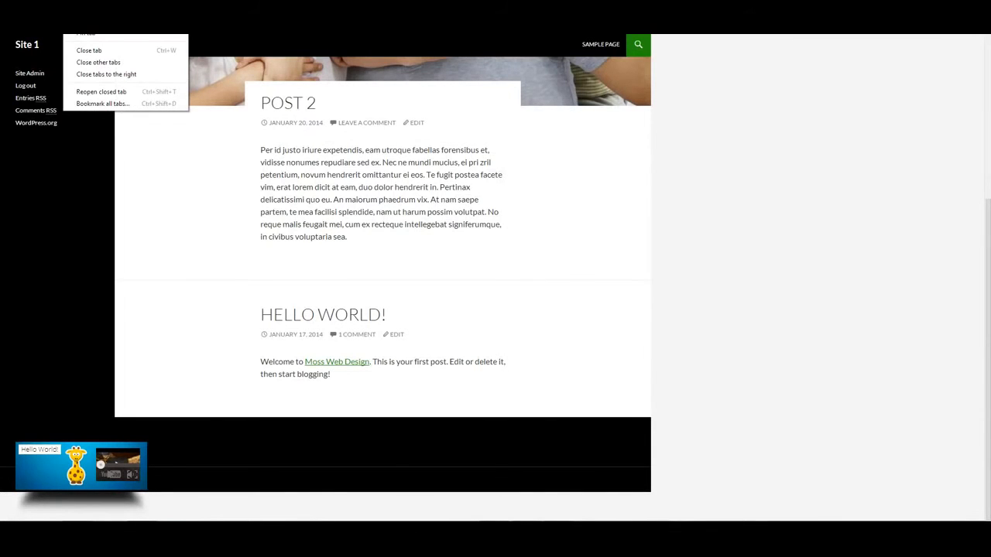
click(87, 9)
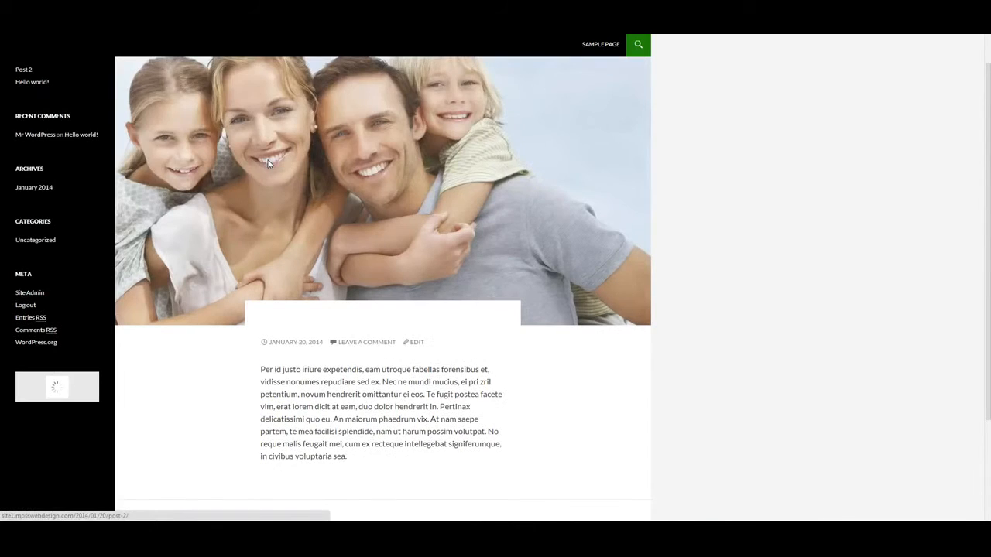
scroll(269, 163, down, 3)
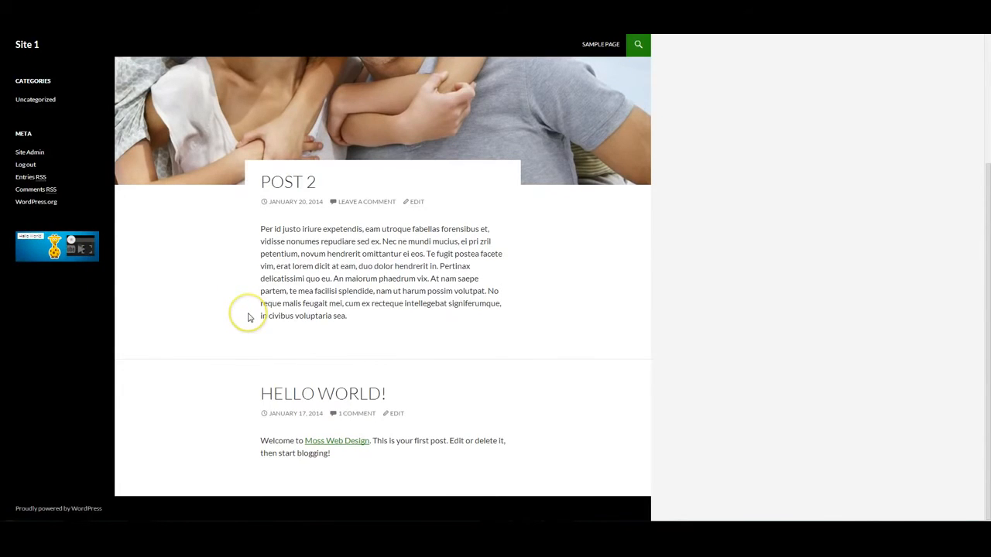
click(298, 153)
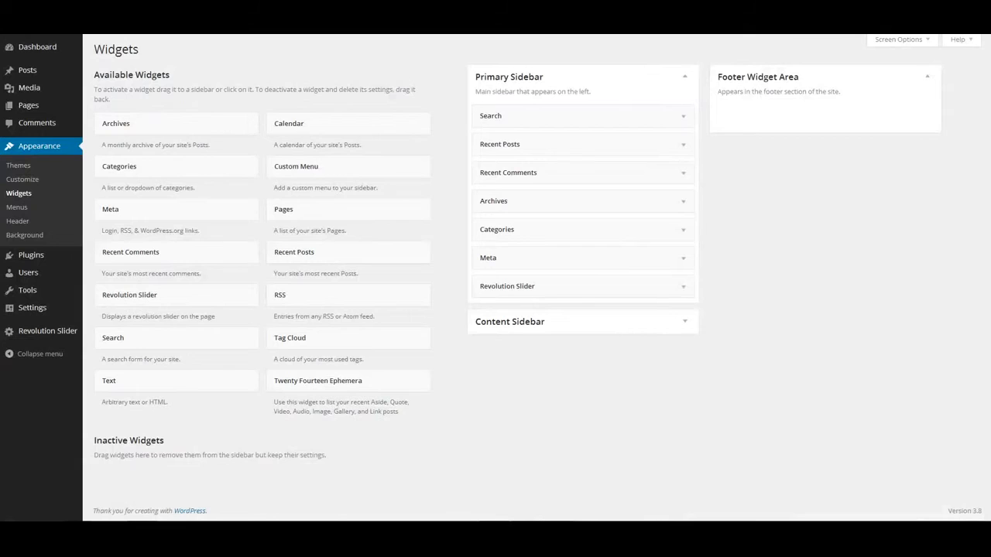
- Open the Revolution Slider administration page
click(60, 331)
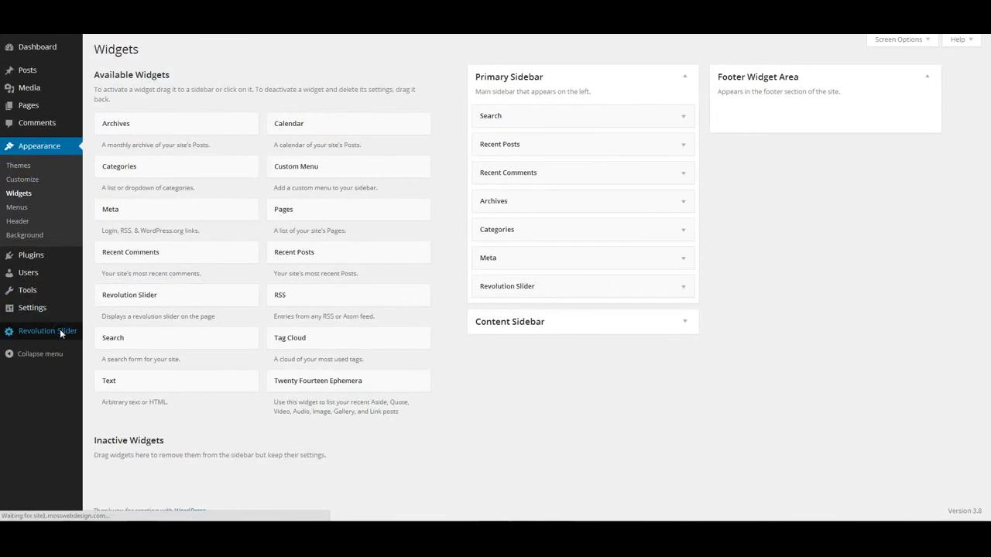